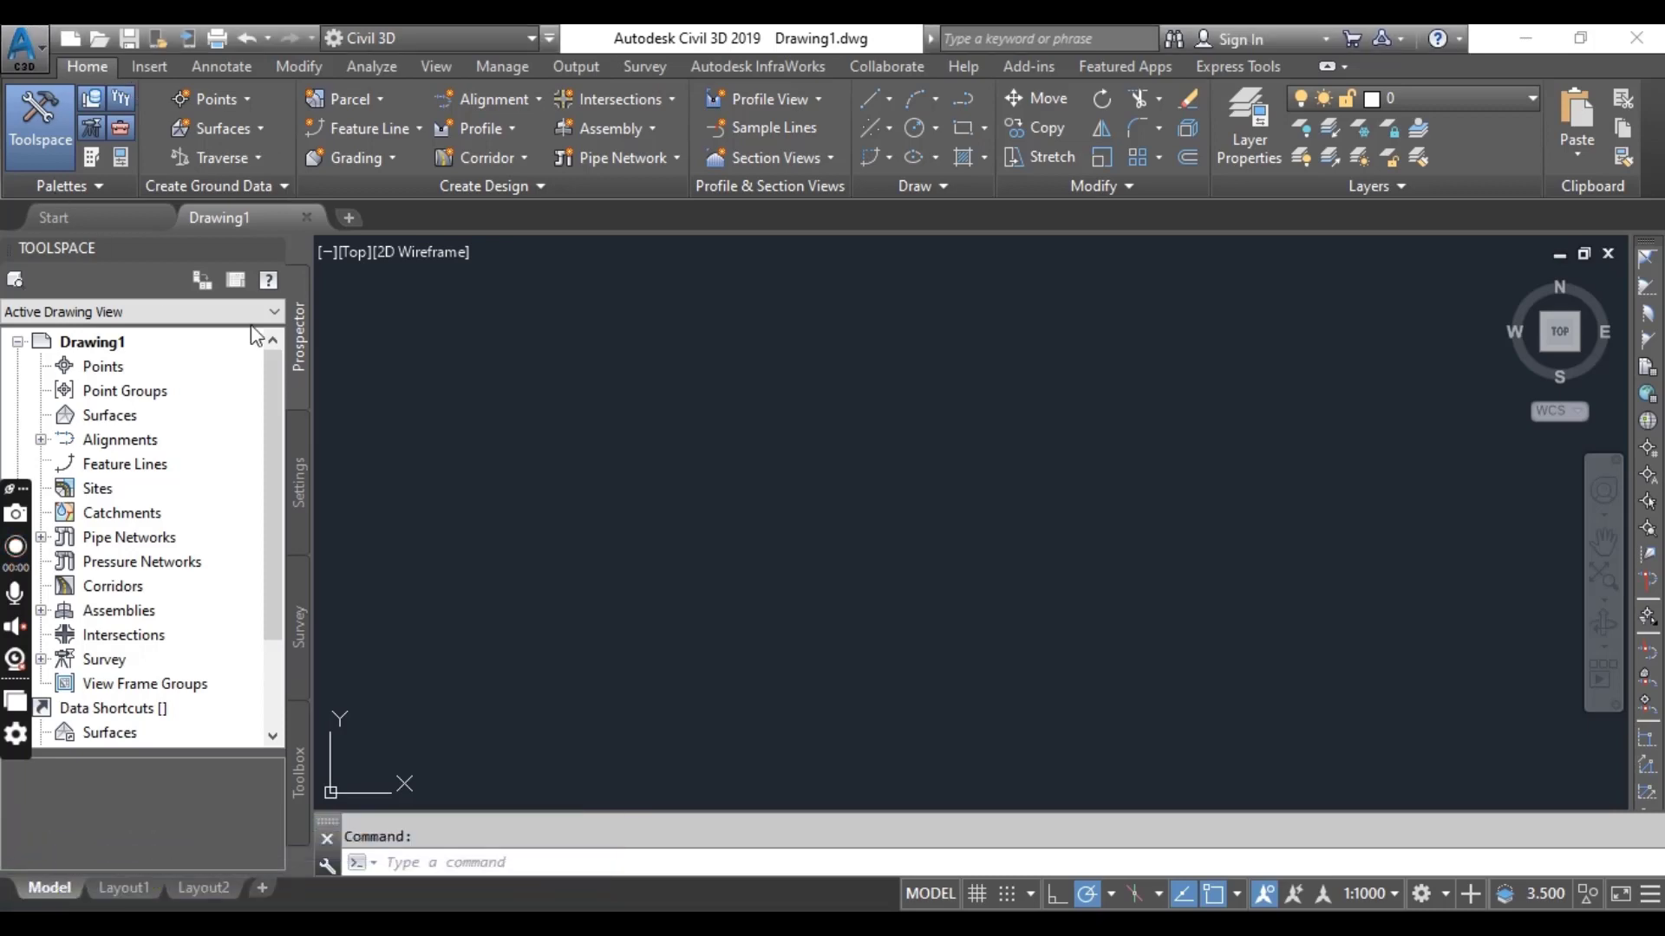
- Open 0101_QuickStart_METRIC.dwg from Recent Documents and dismiss the Previous Version AEC Objects warning
left_click(24, 39)
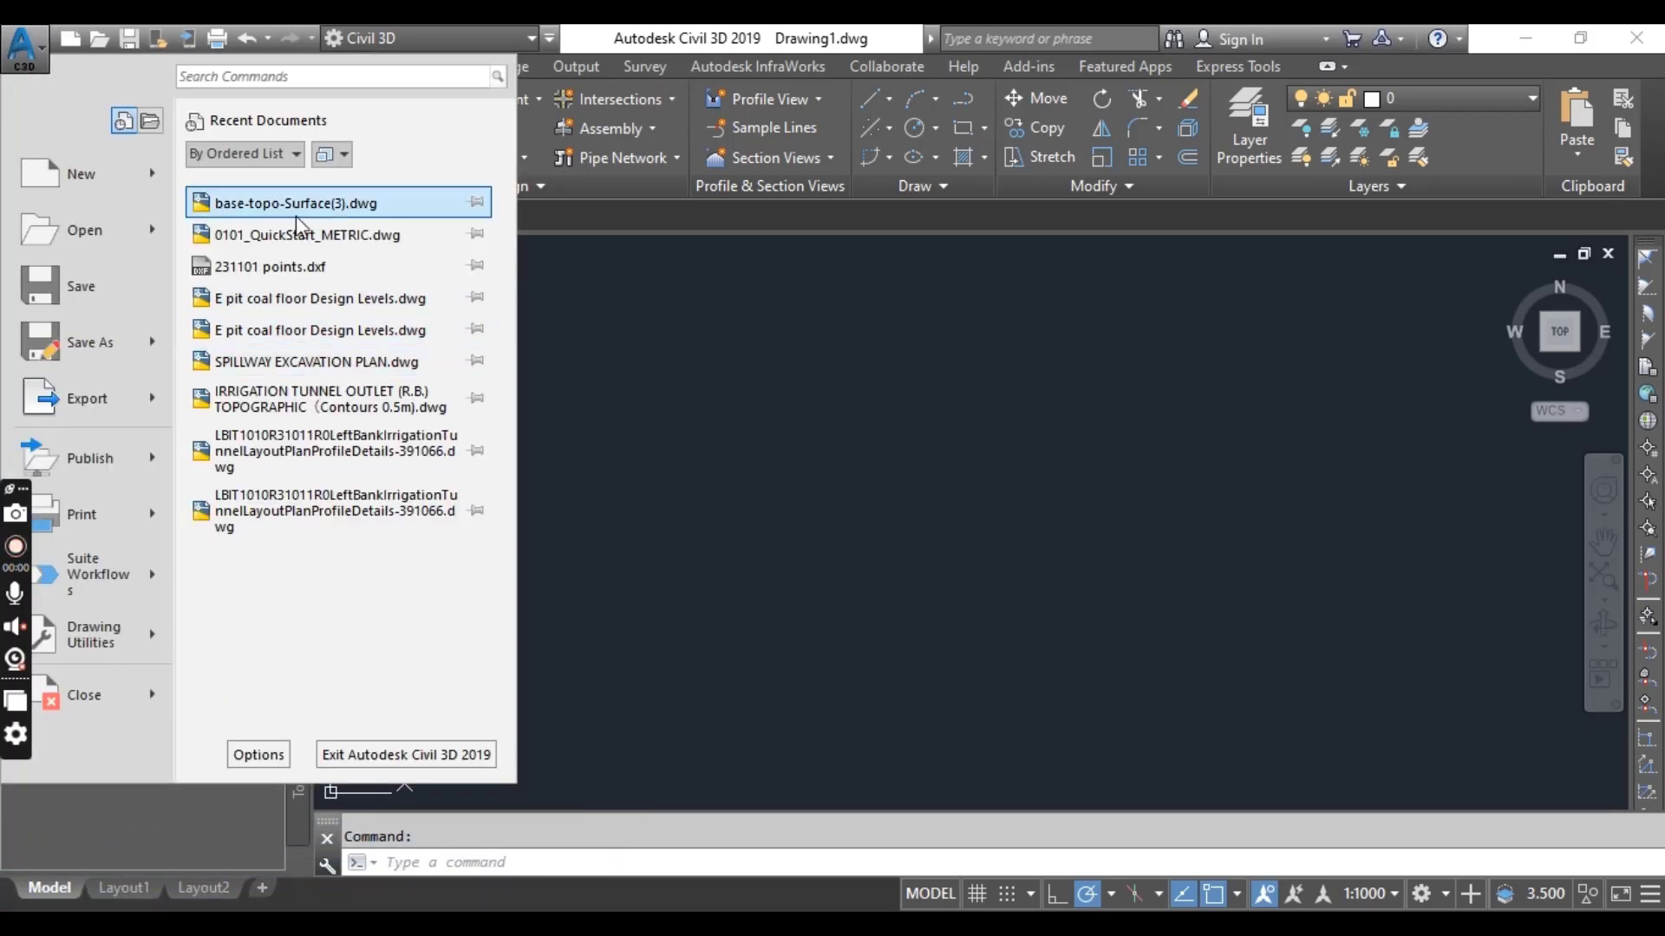
left_click(332, 244)
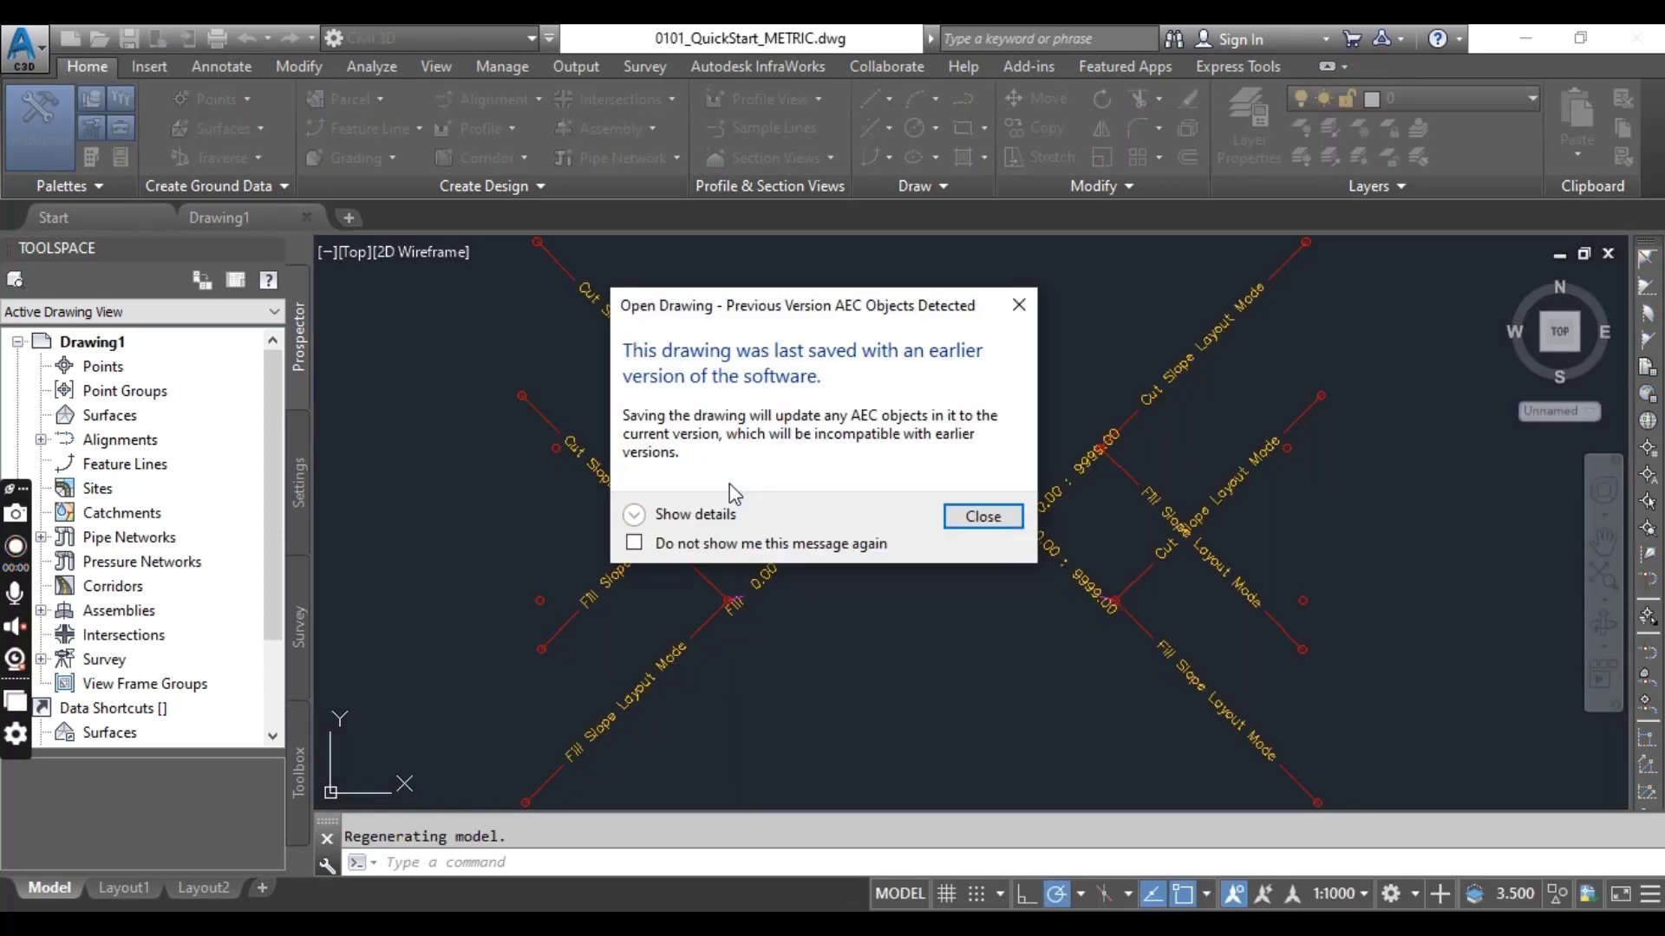
left_click(1019, 306)
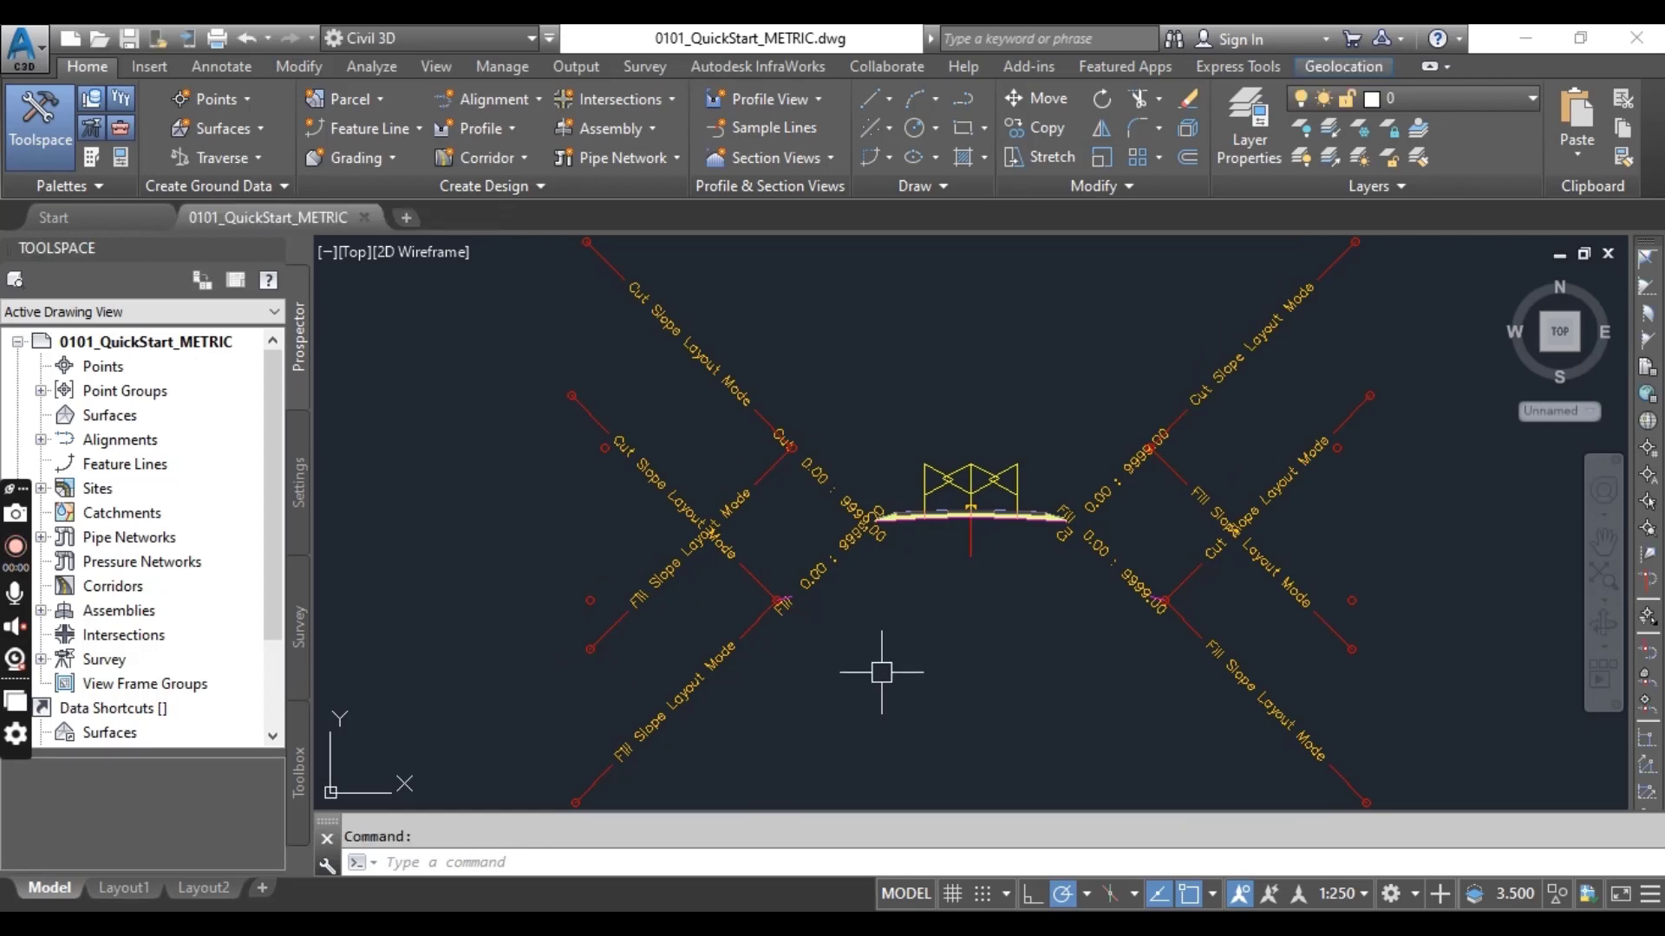
- Launch Import Survey Data from the Home tab's Create Ground Data panel
left_click(706, 667)
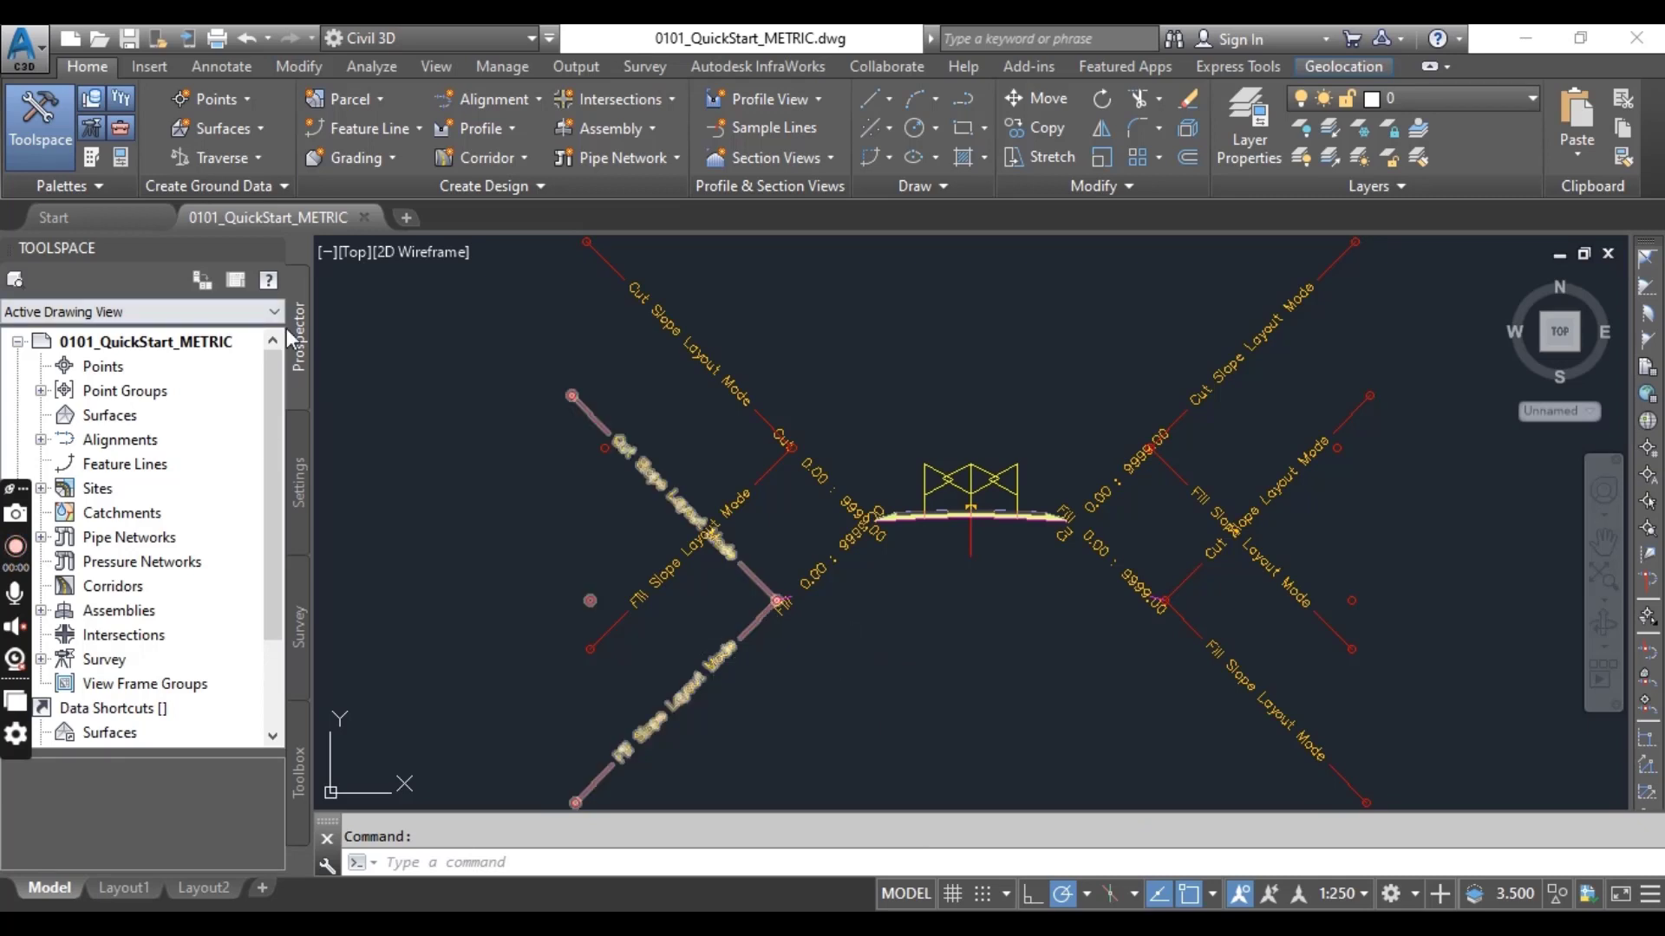
left_click(258, 189)
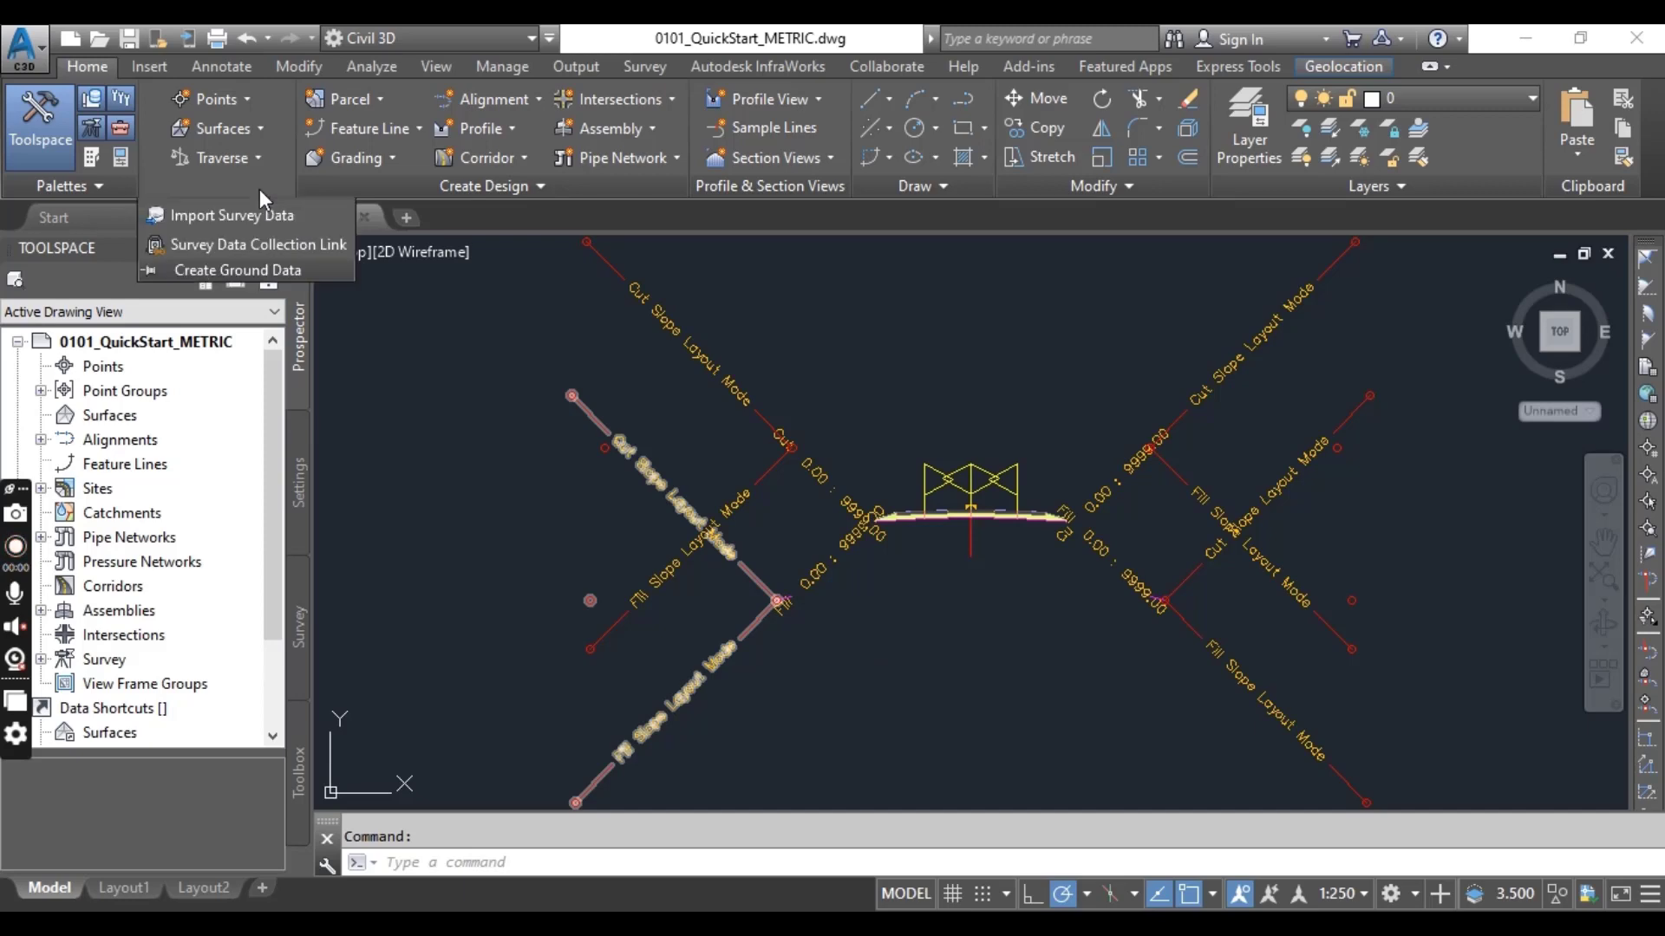
left_click(219, 215)
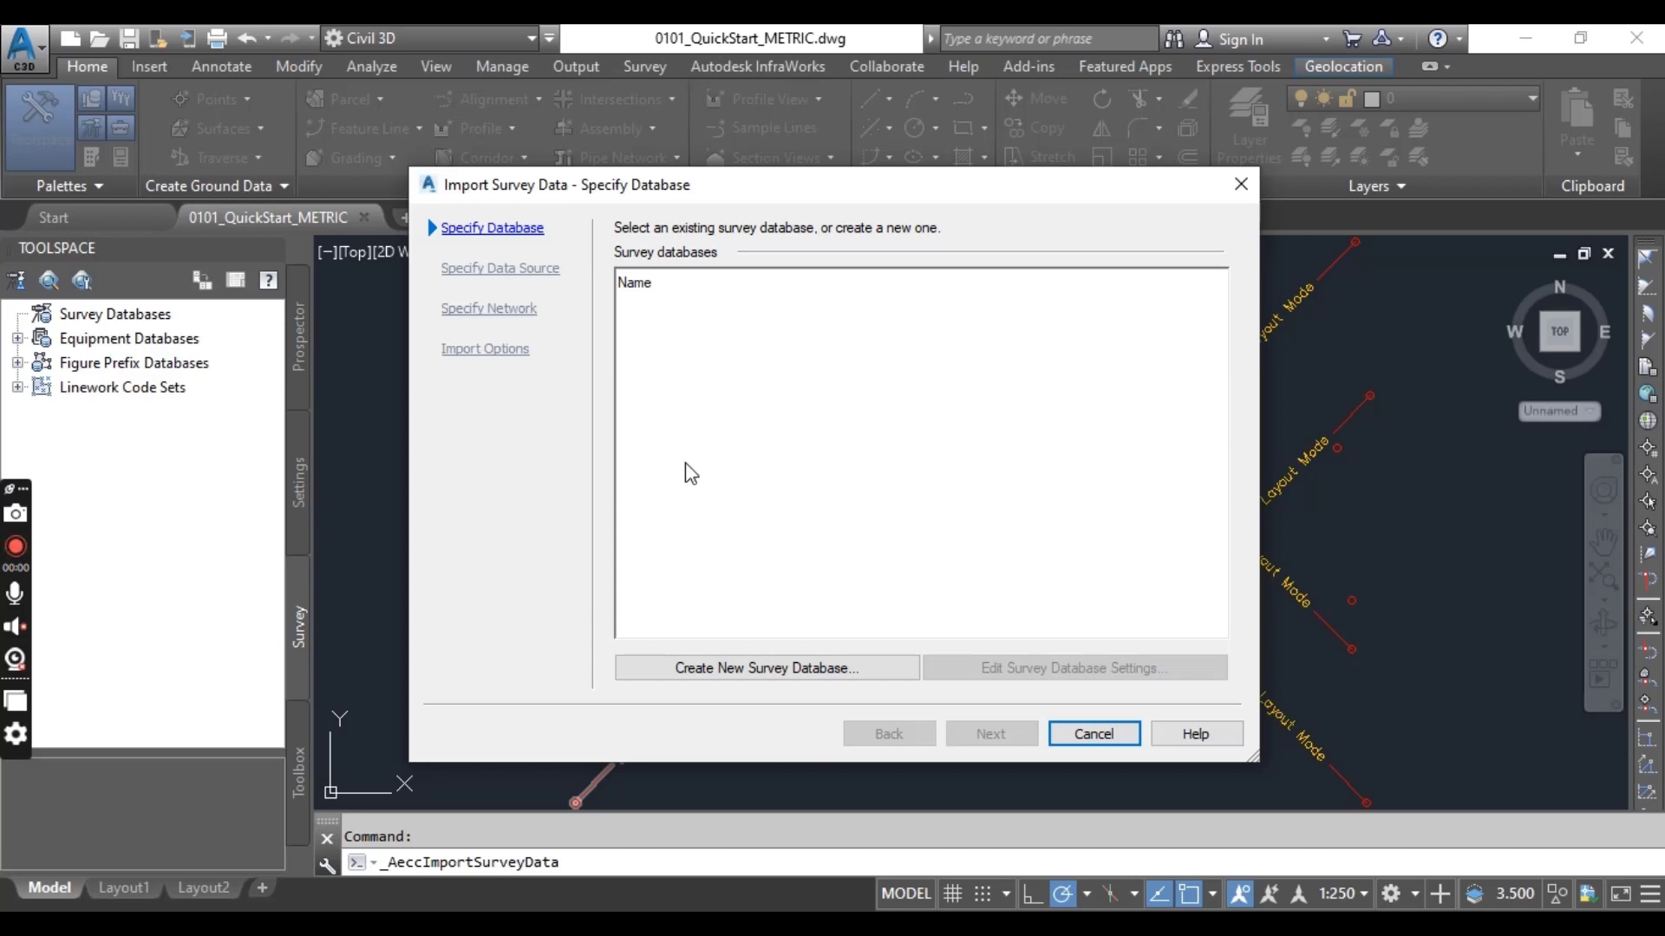
- Create a new survey database named 'quickstart' and advance to the data source step
left_click(755, 669)
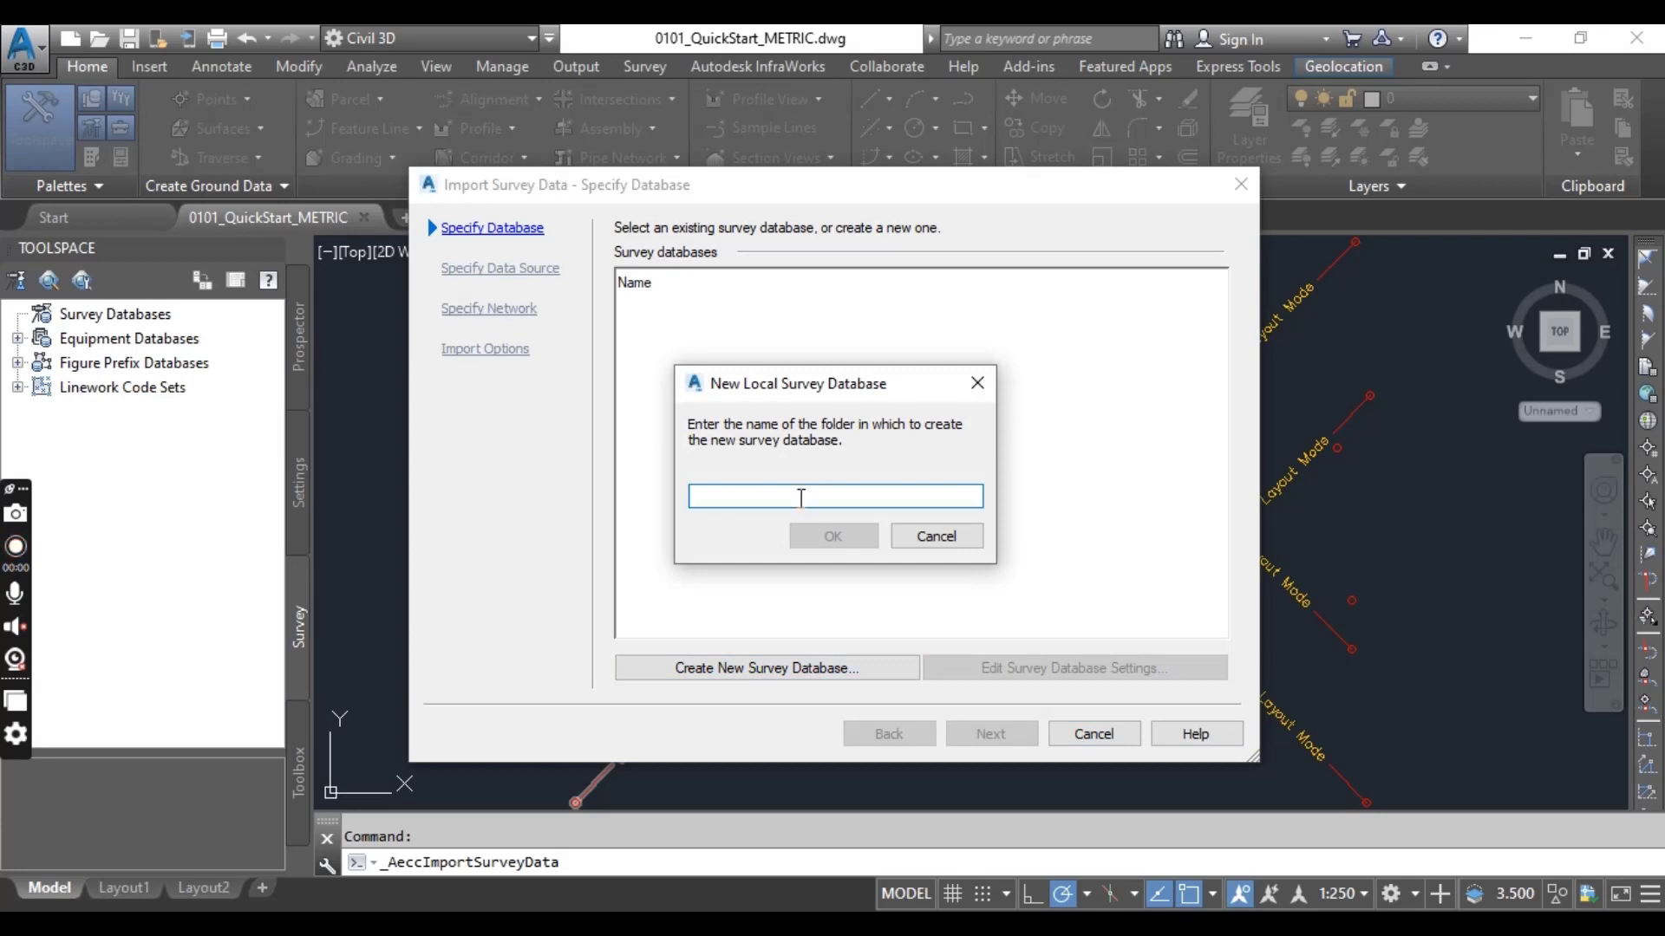
type("qu")
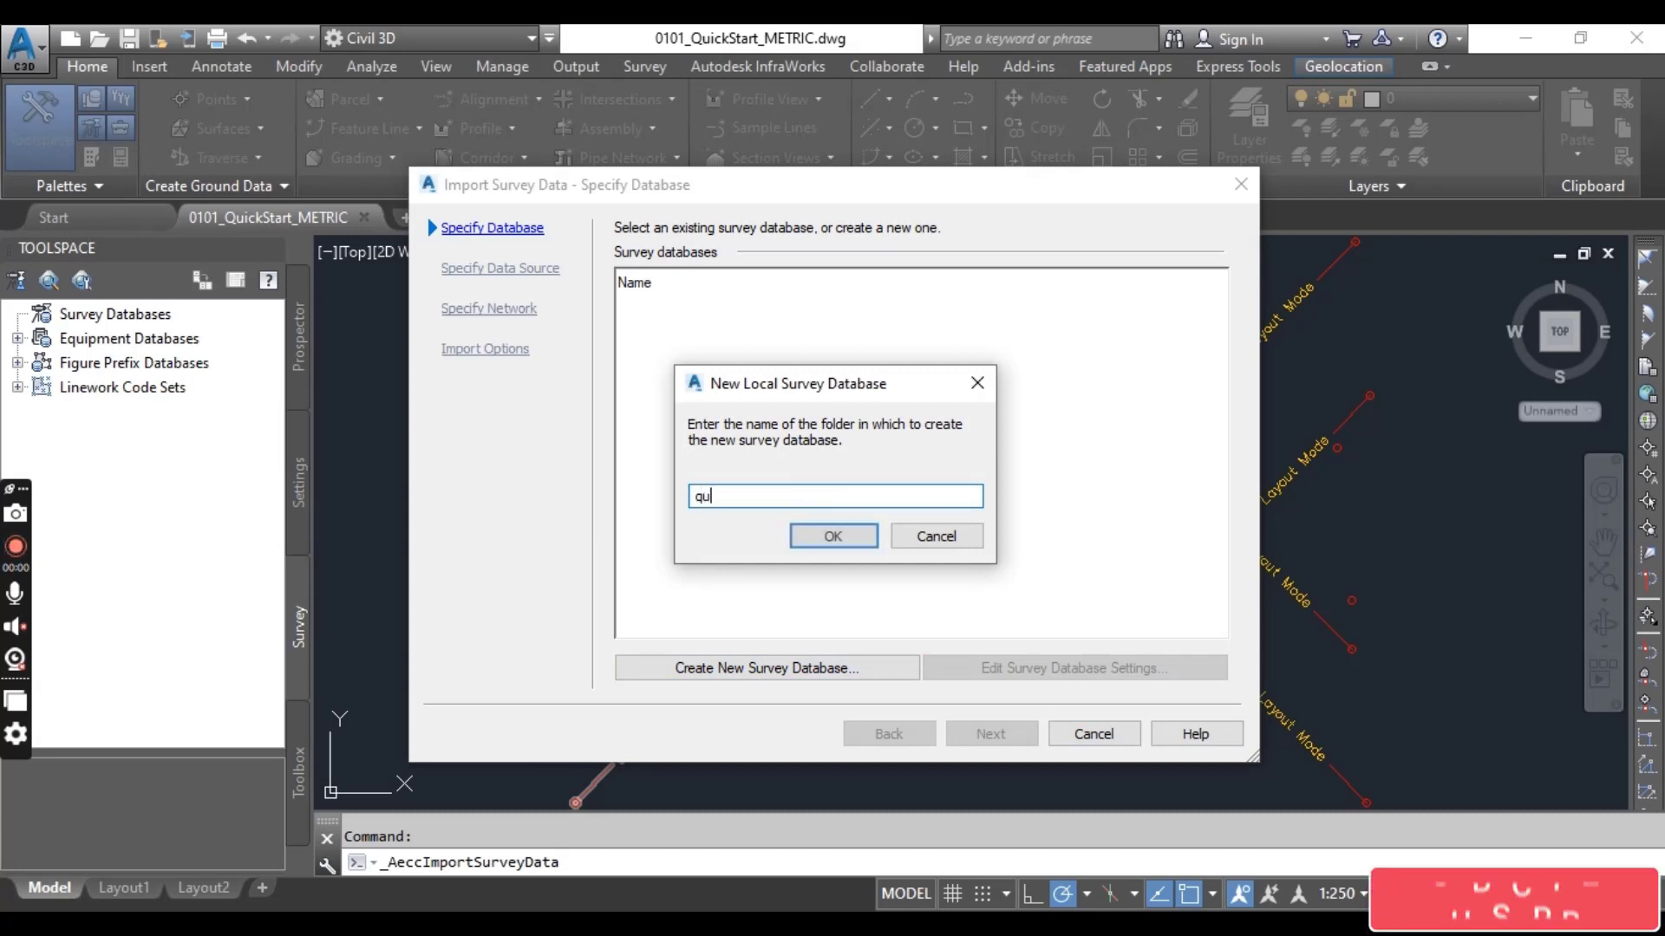
type("icks")
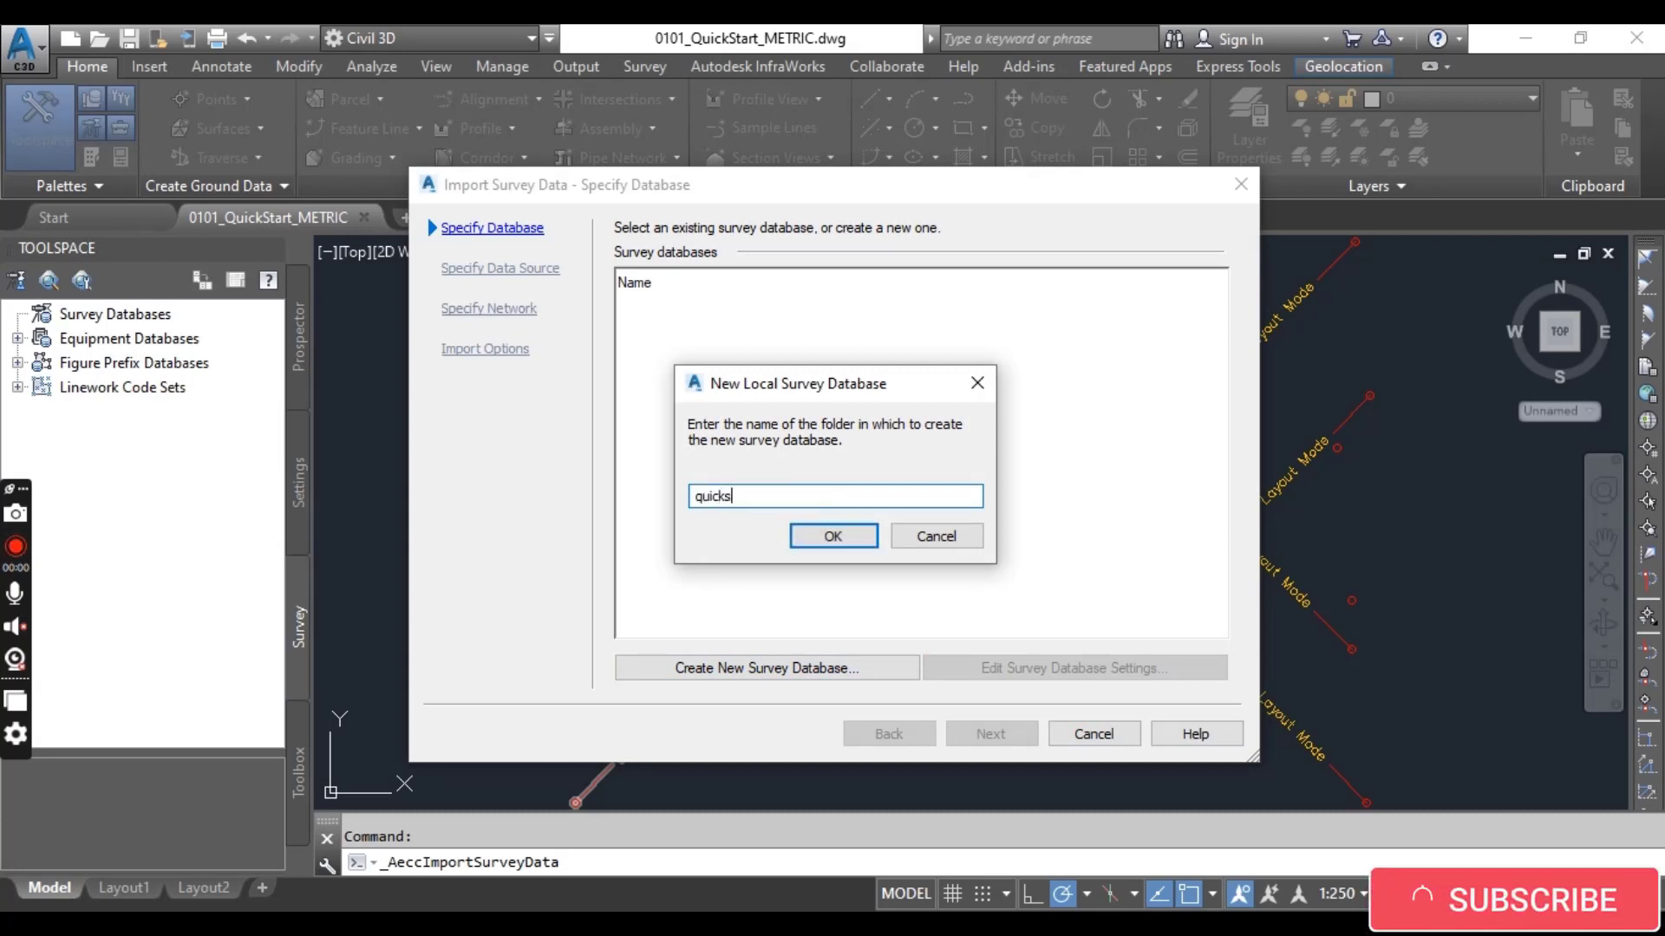
type("tart")
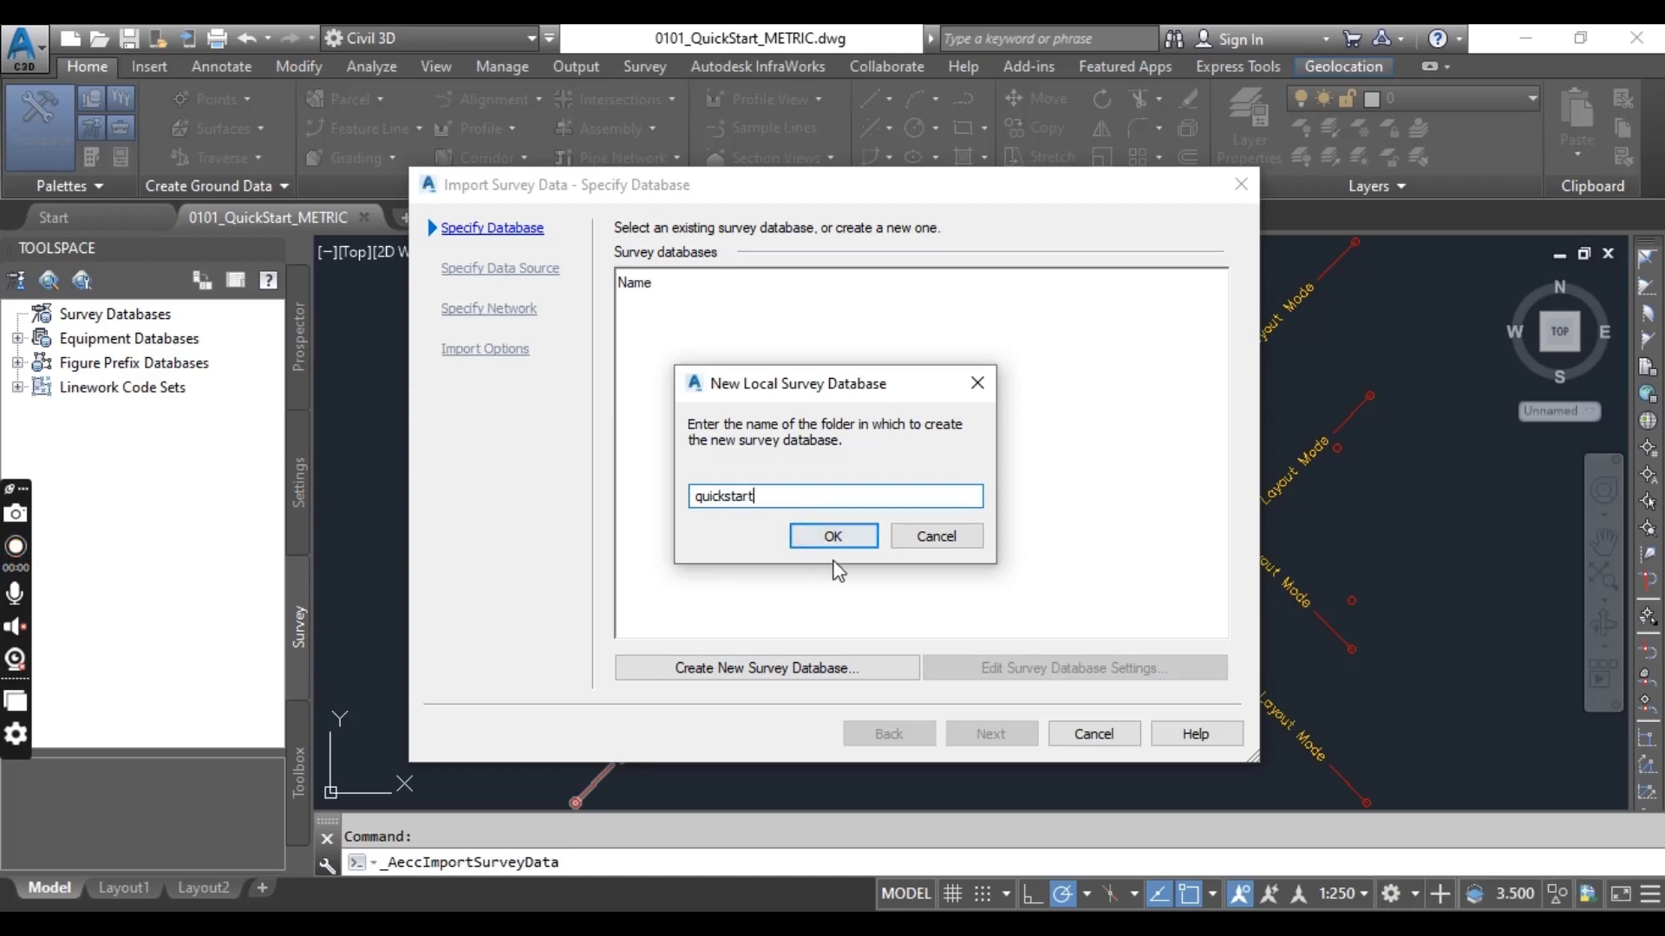
left_click(844, 532)
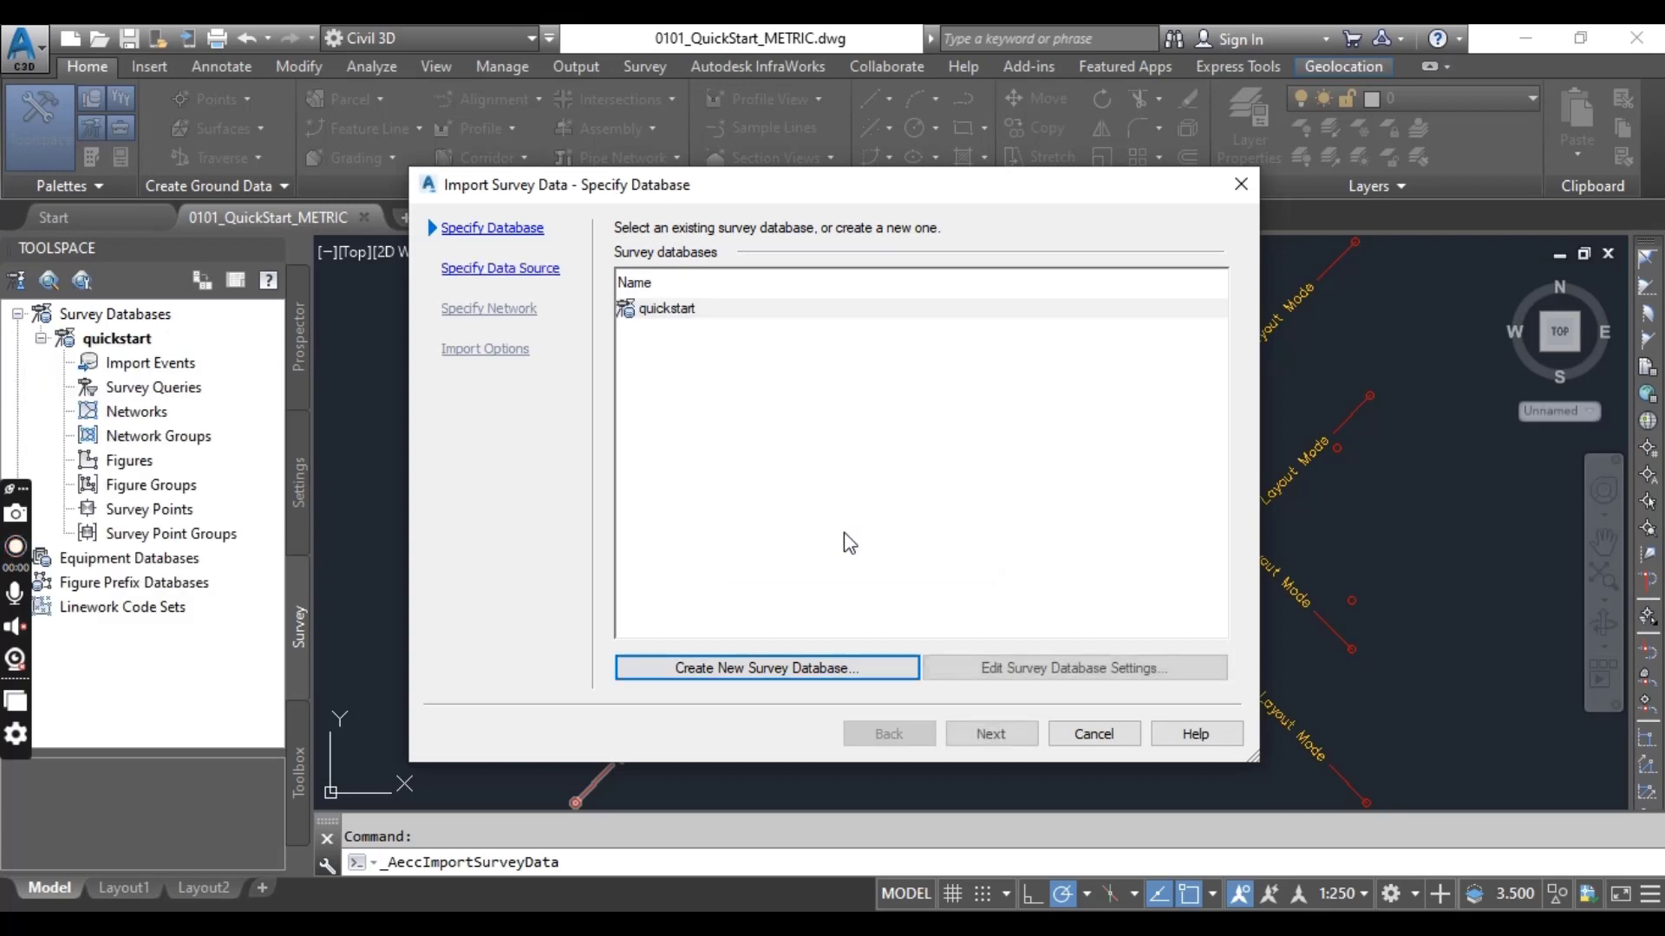
left_click(989, 737)
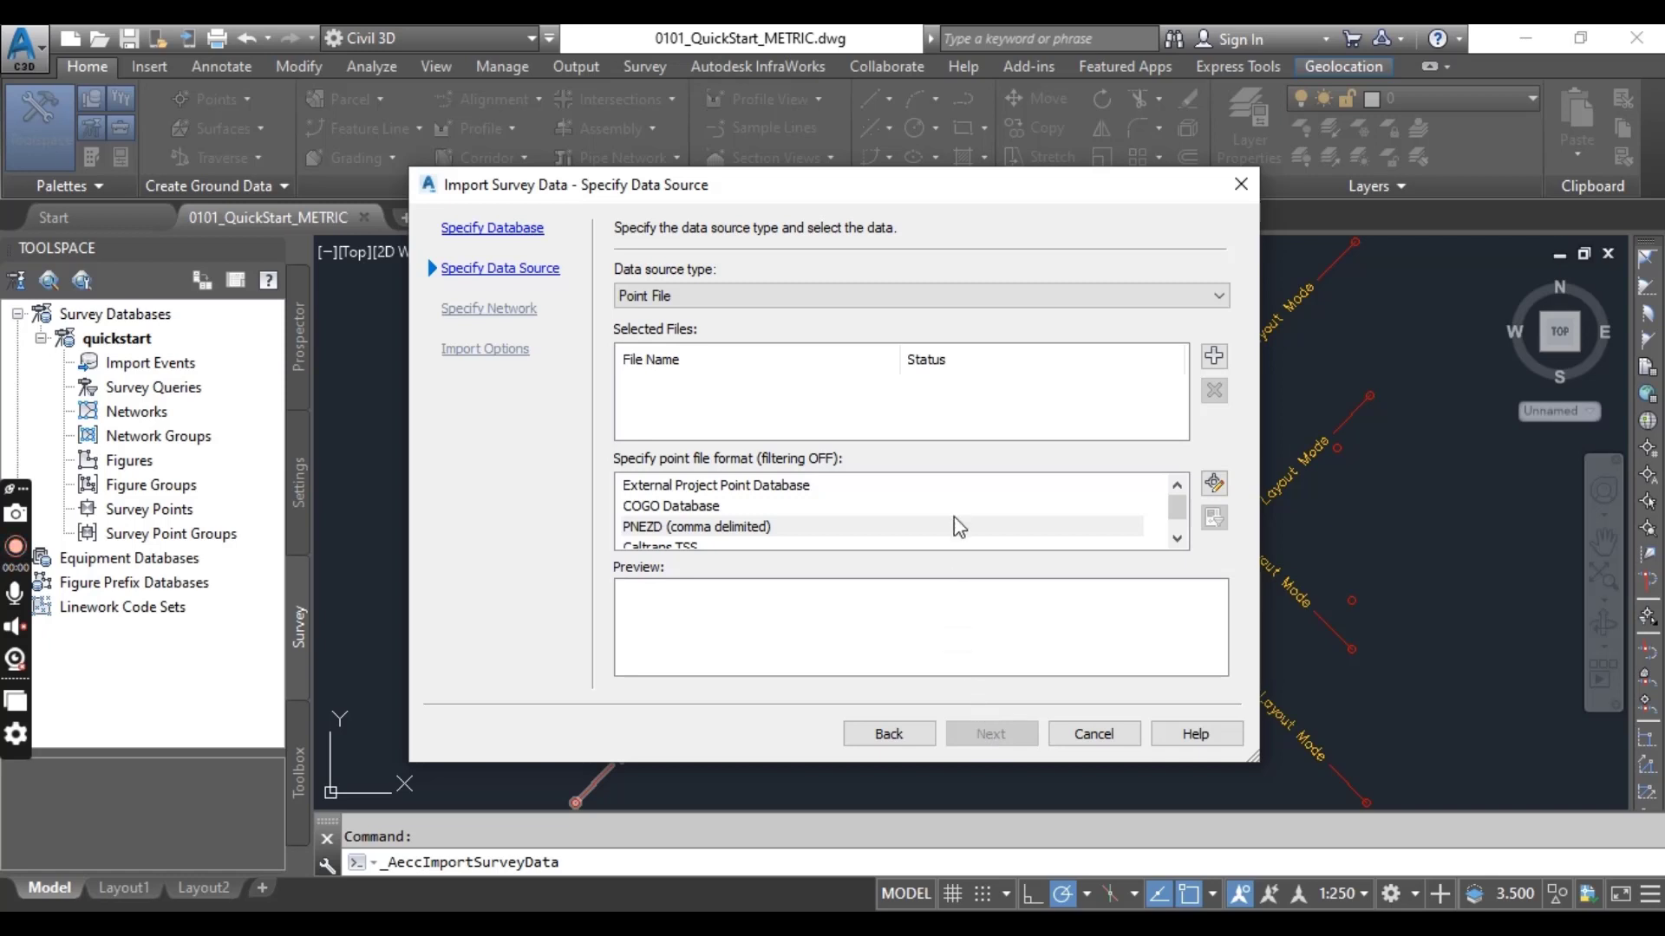
- Add 0101_QuickStart_METRIC.txt as a Point File source using PNEZD (comma delimited) format
left_click(709, 305)
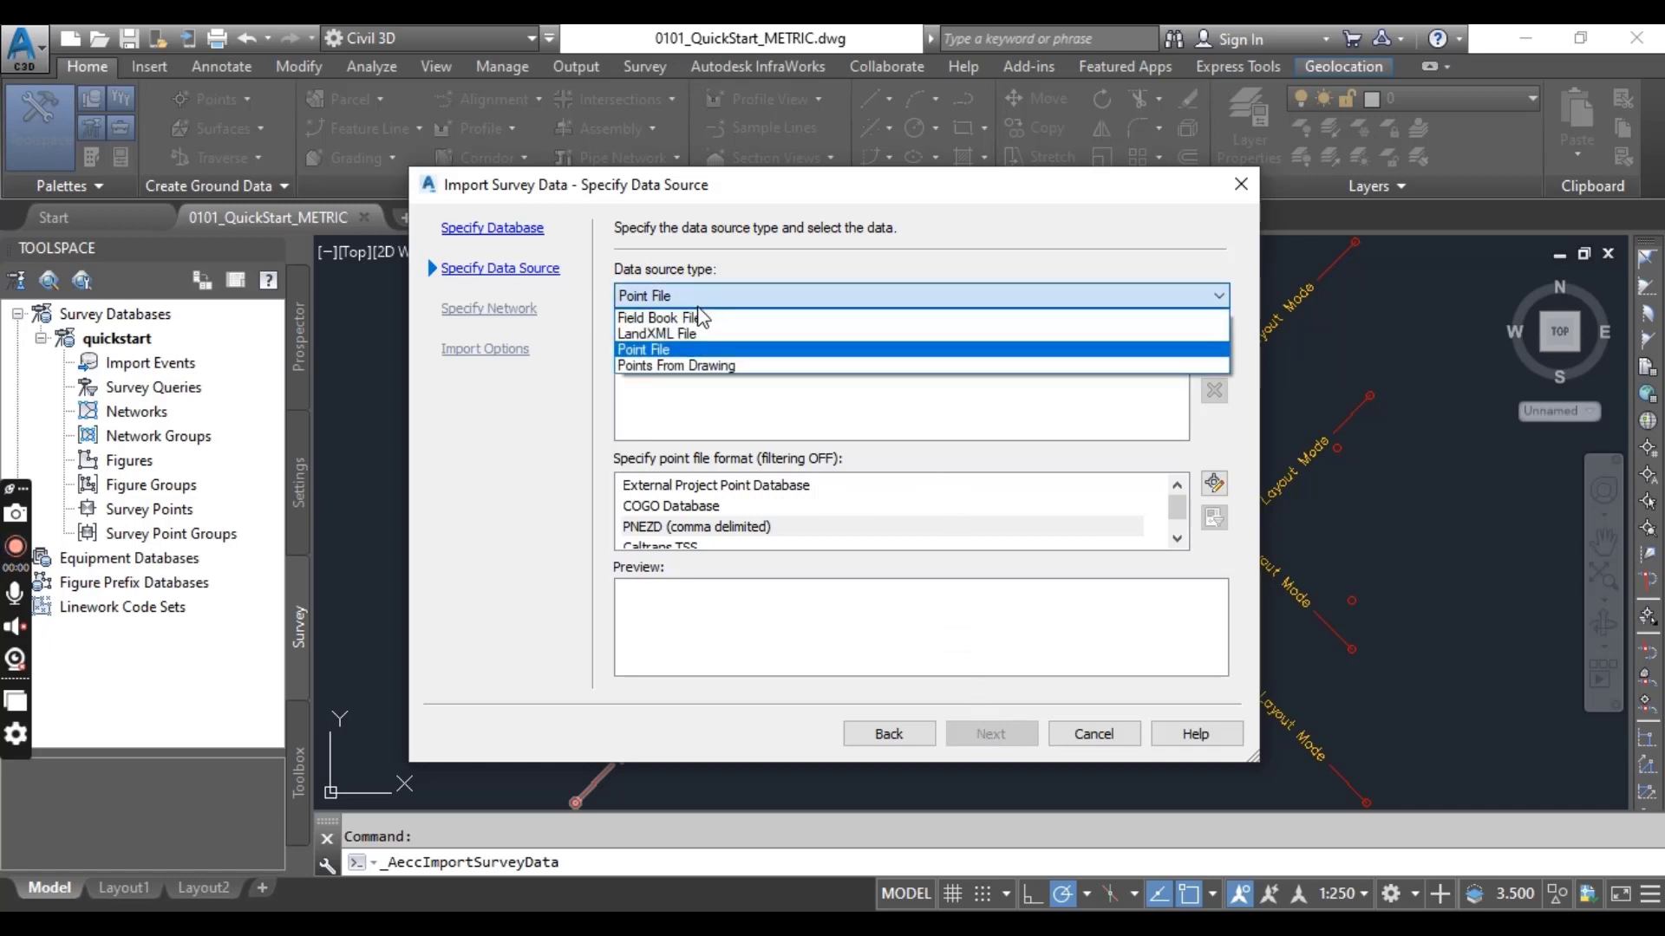
left_click(669, 351)
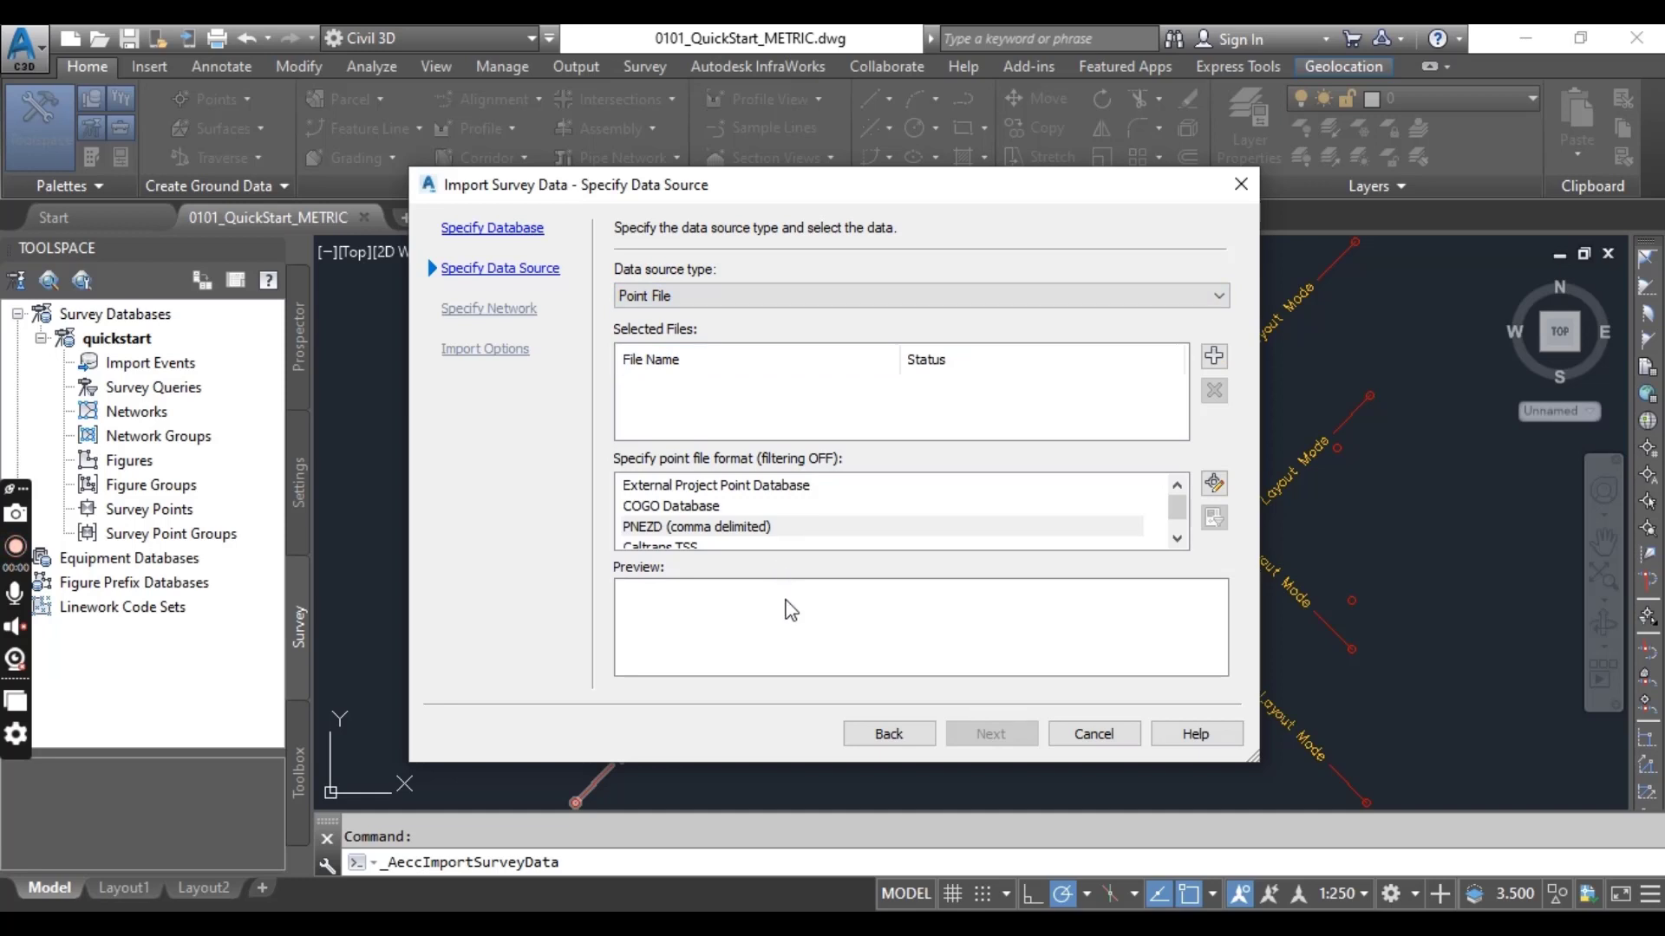
left_click(1218, 363)
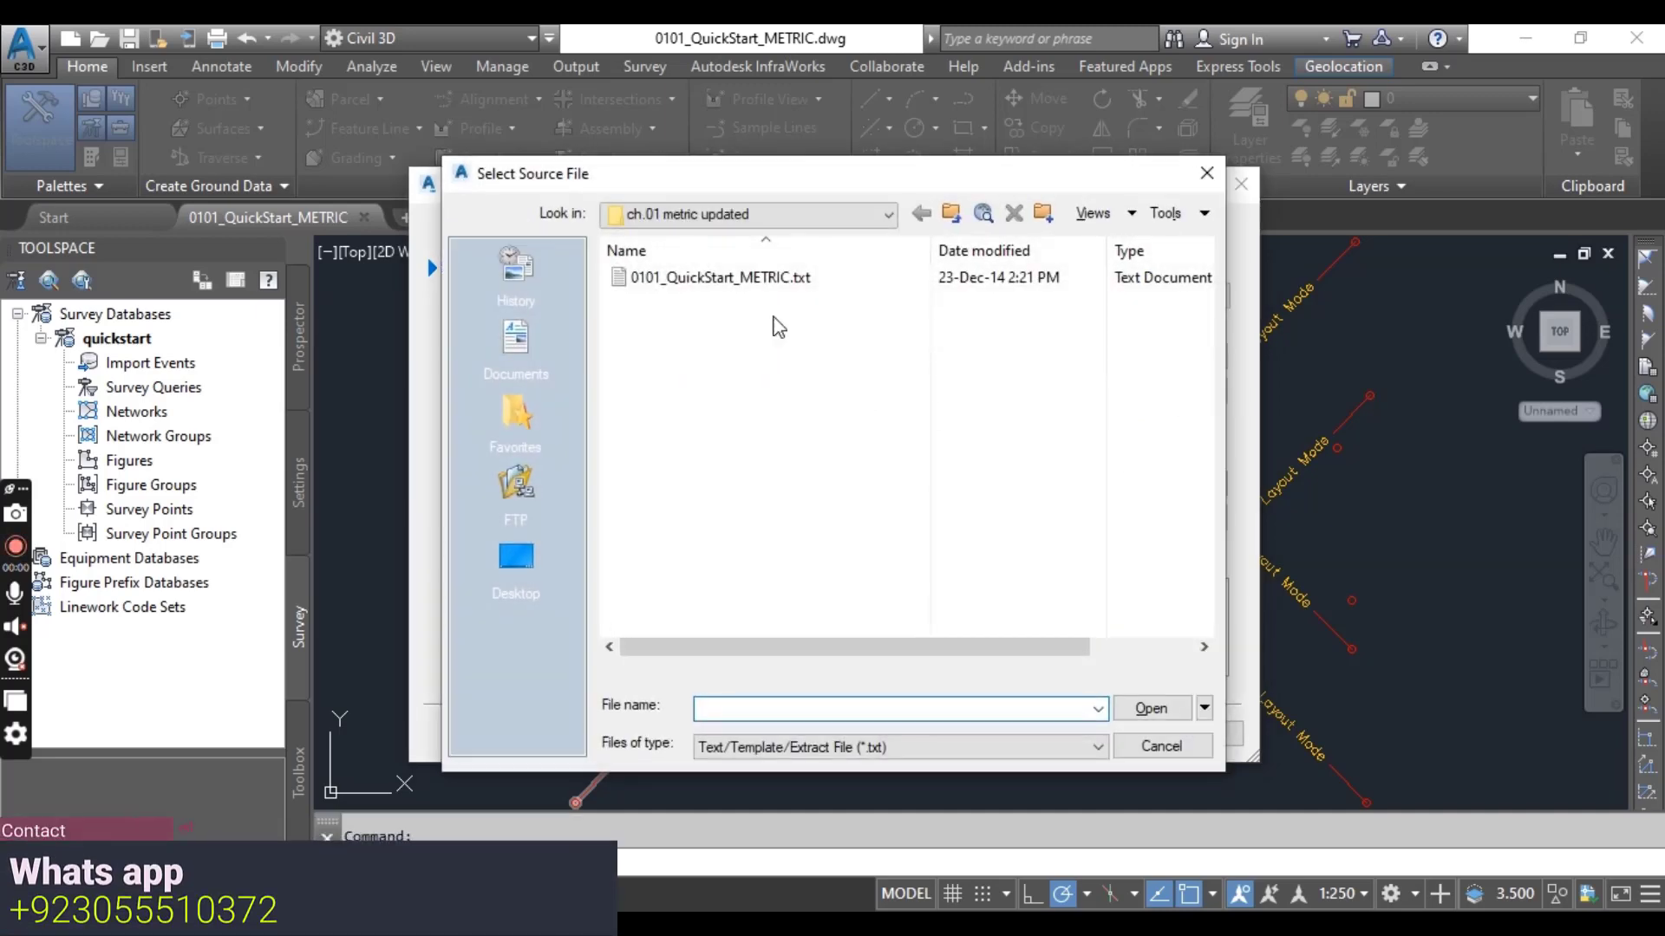
left_click(722, 282)
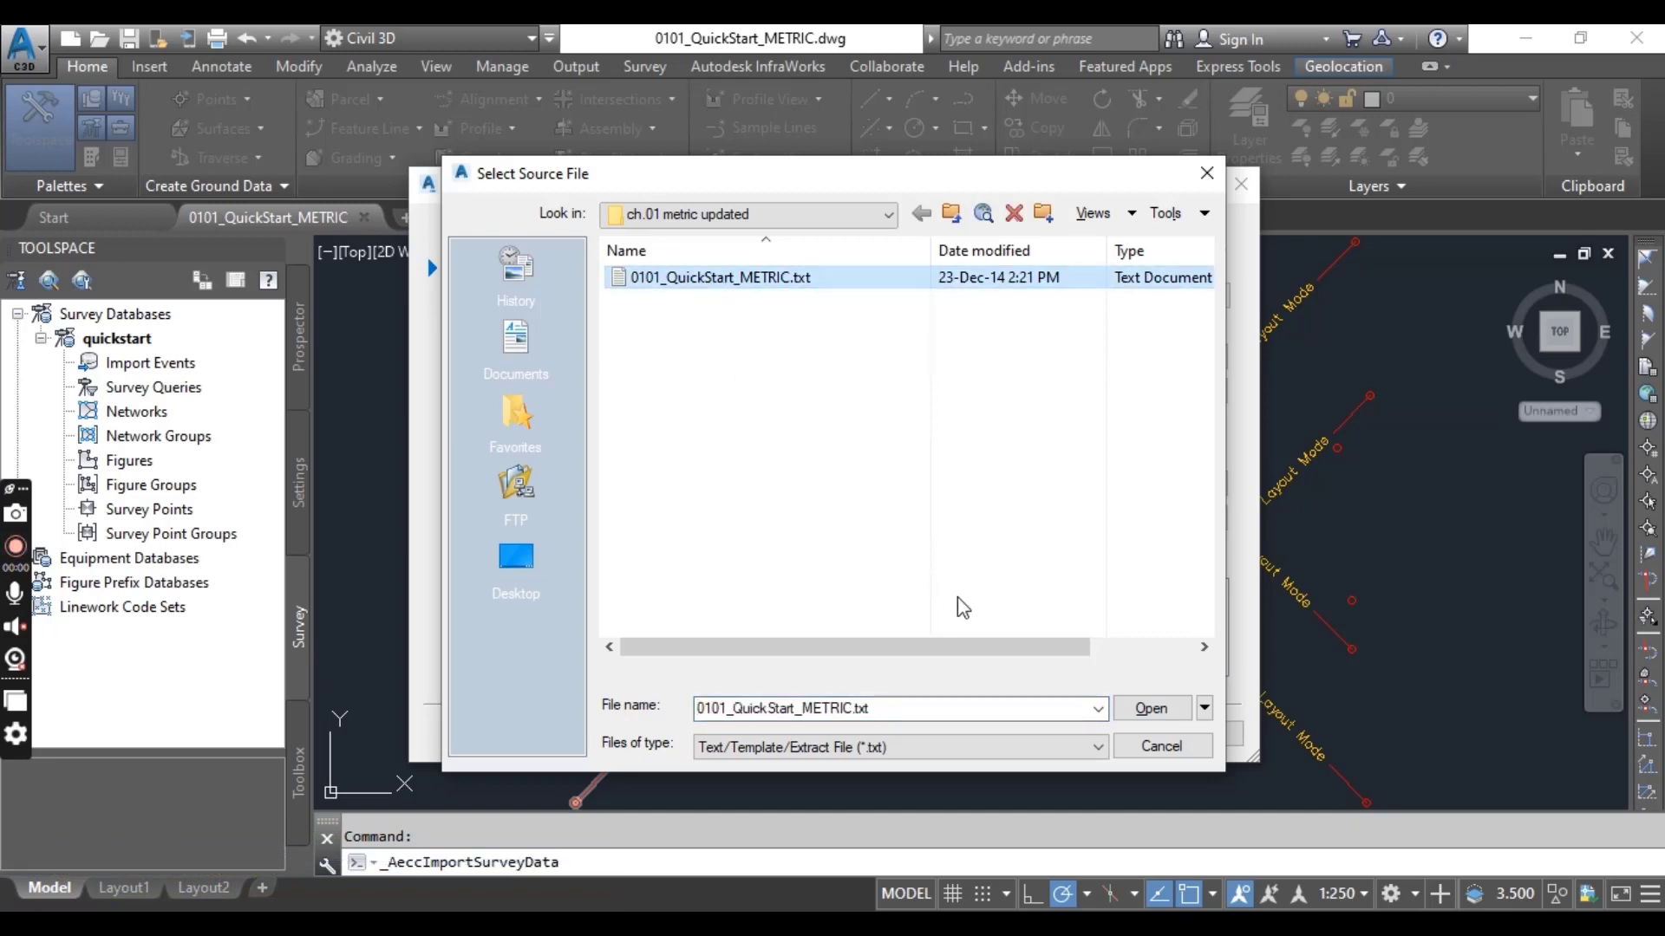
left_click(1152, 709)
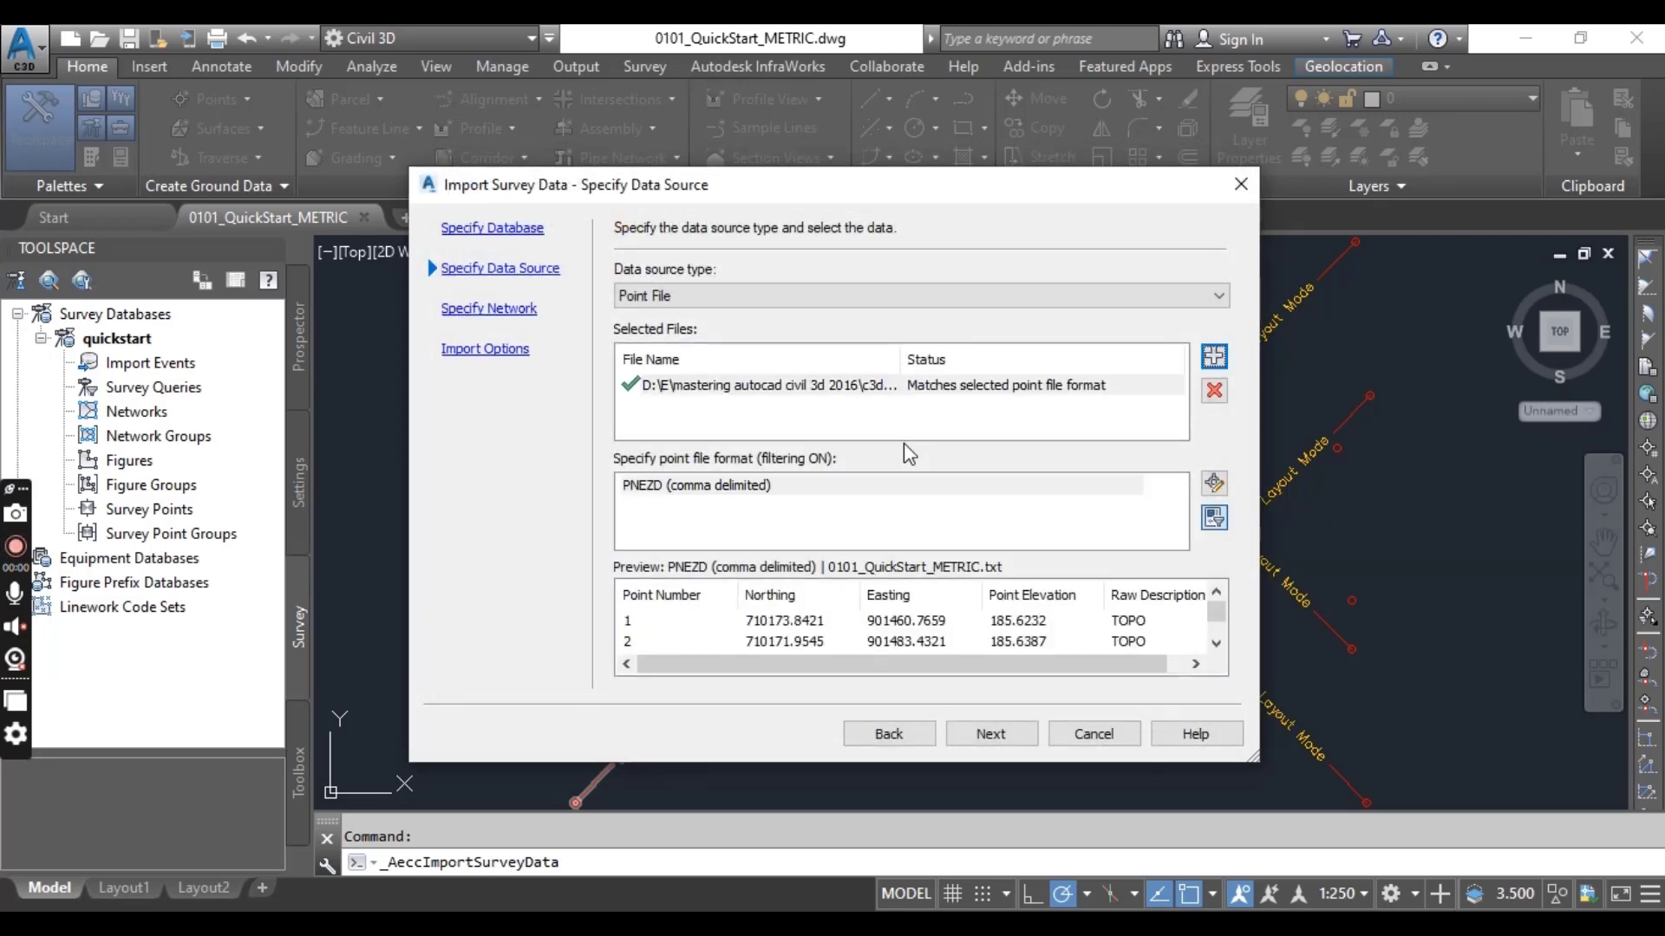
left_click(679, 491)
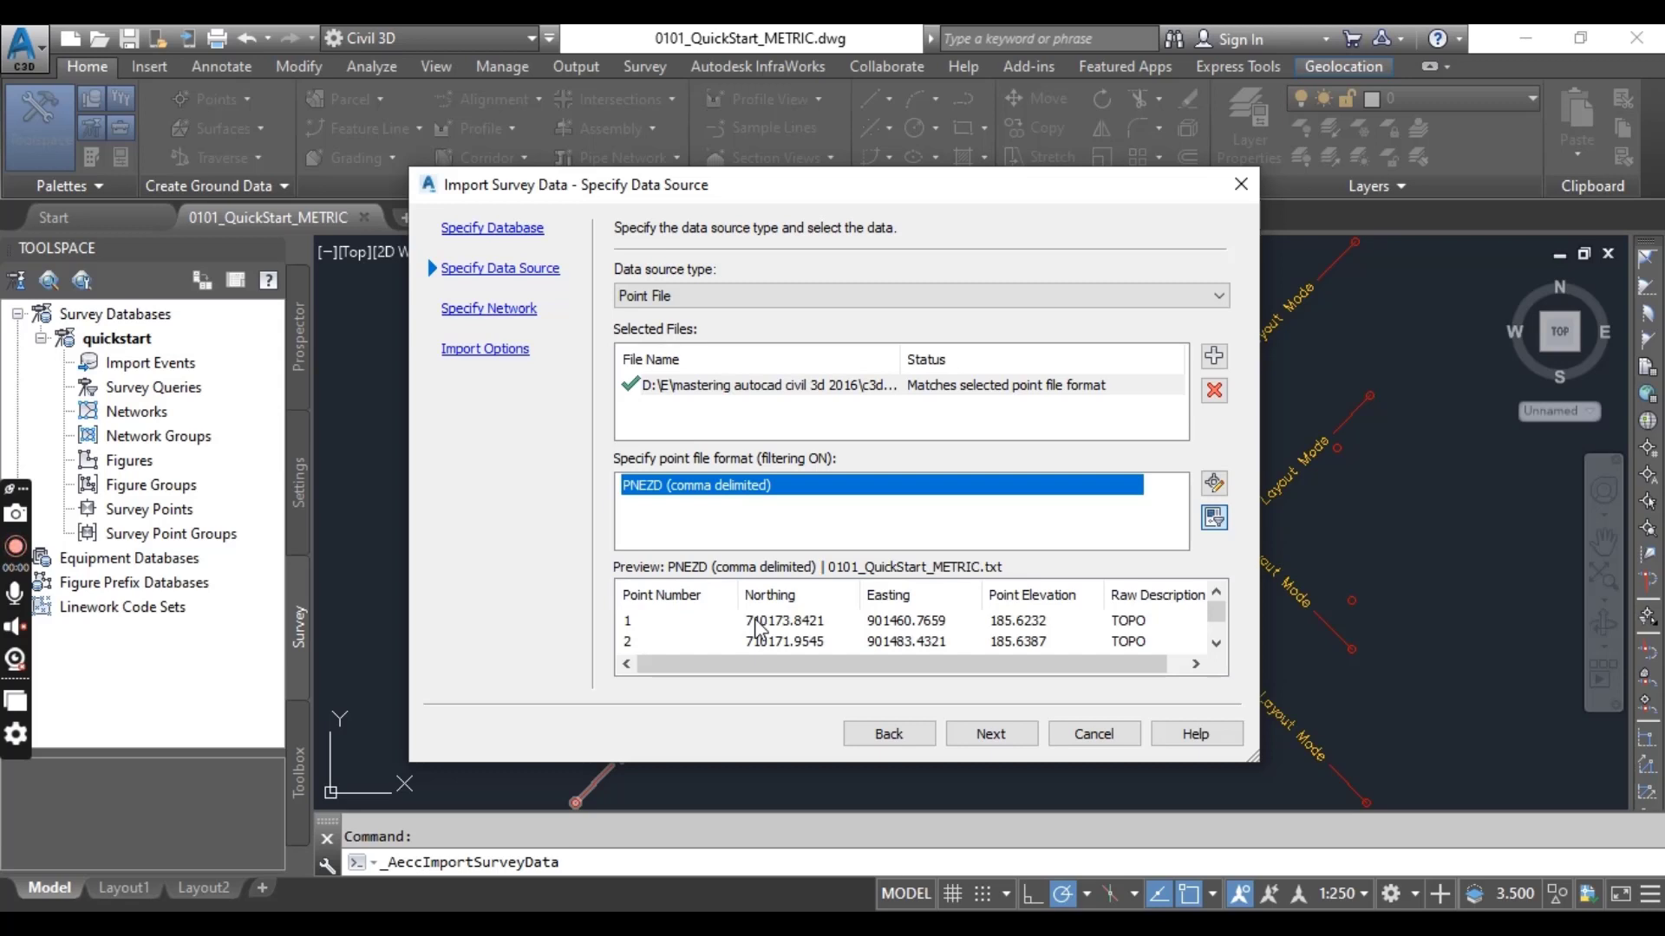
left_click(990, 733)
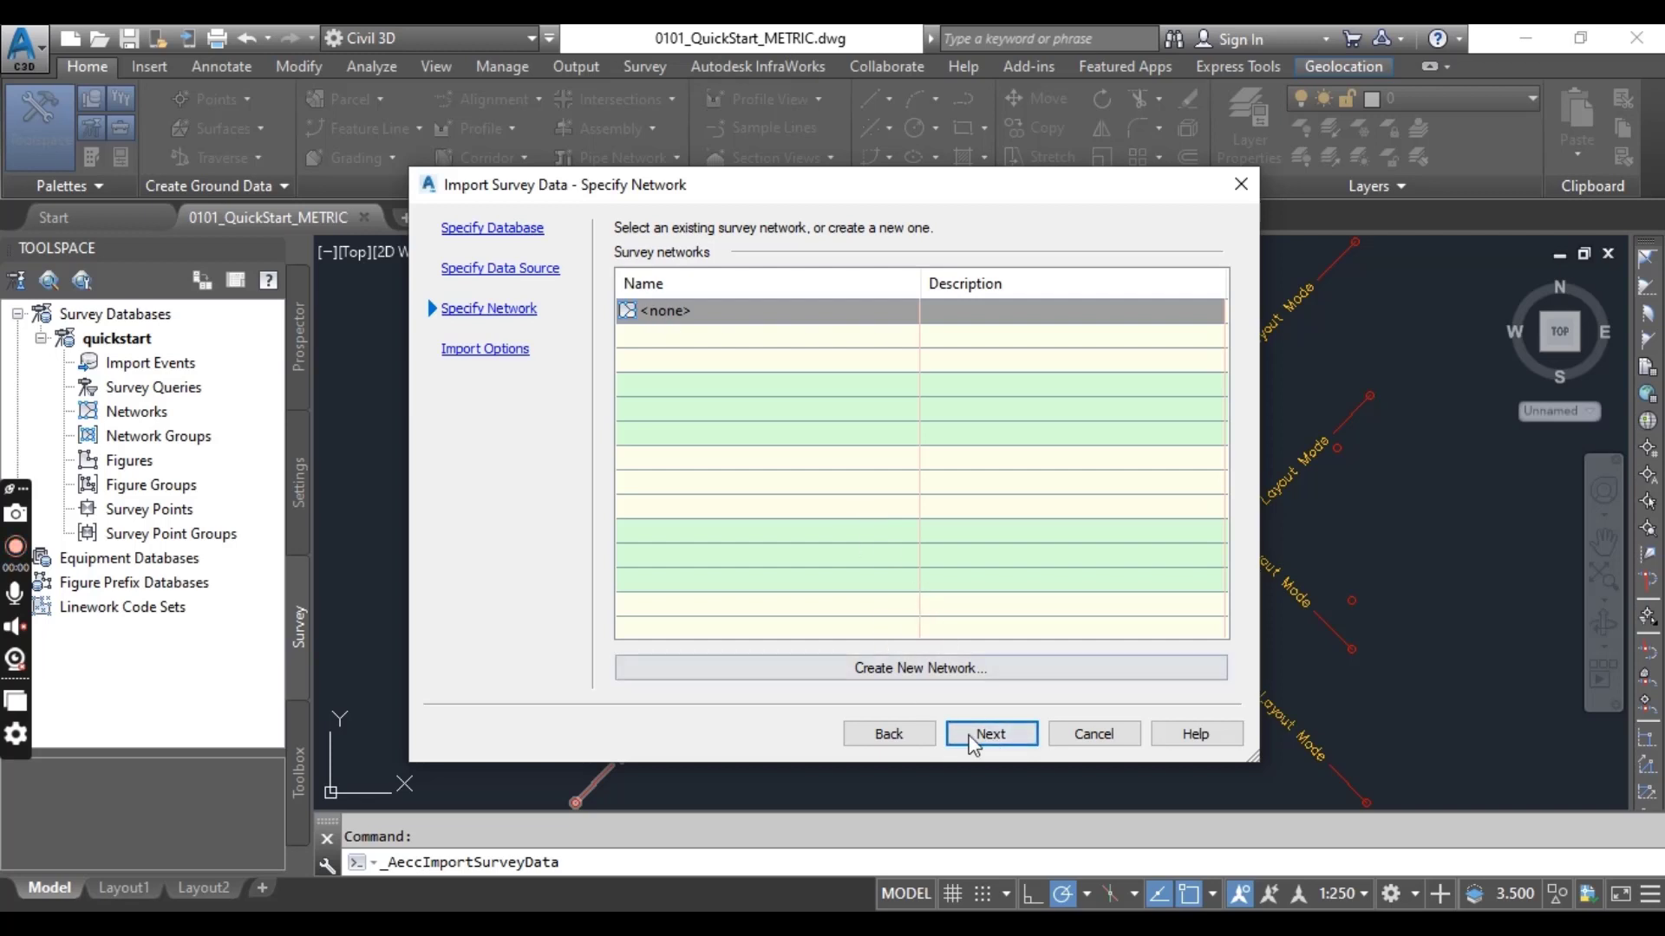
- Leave the survey network as <none> and continue to Import Options
left_click(1025, 730)
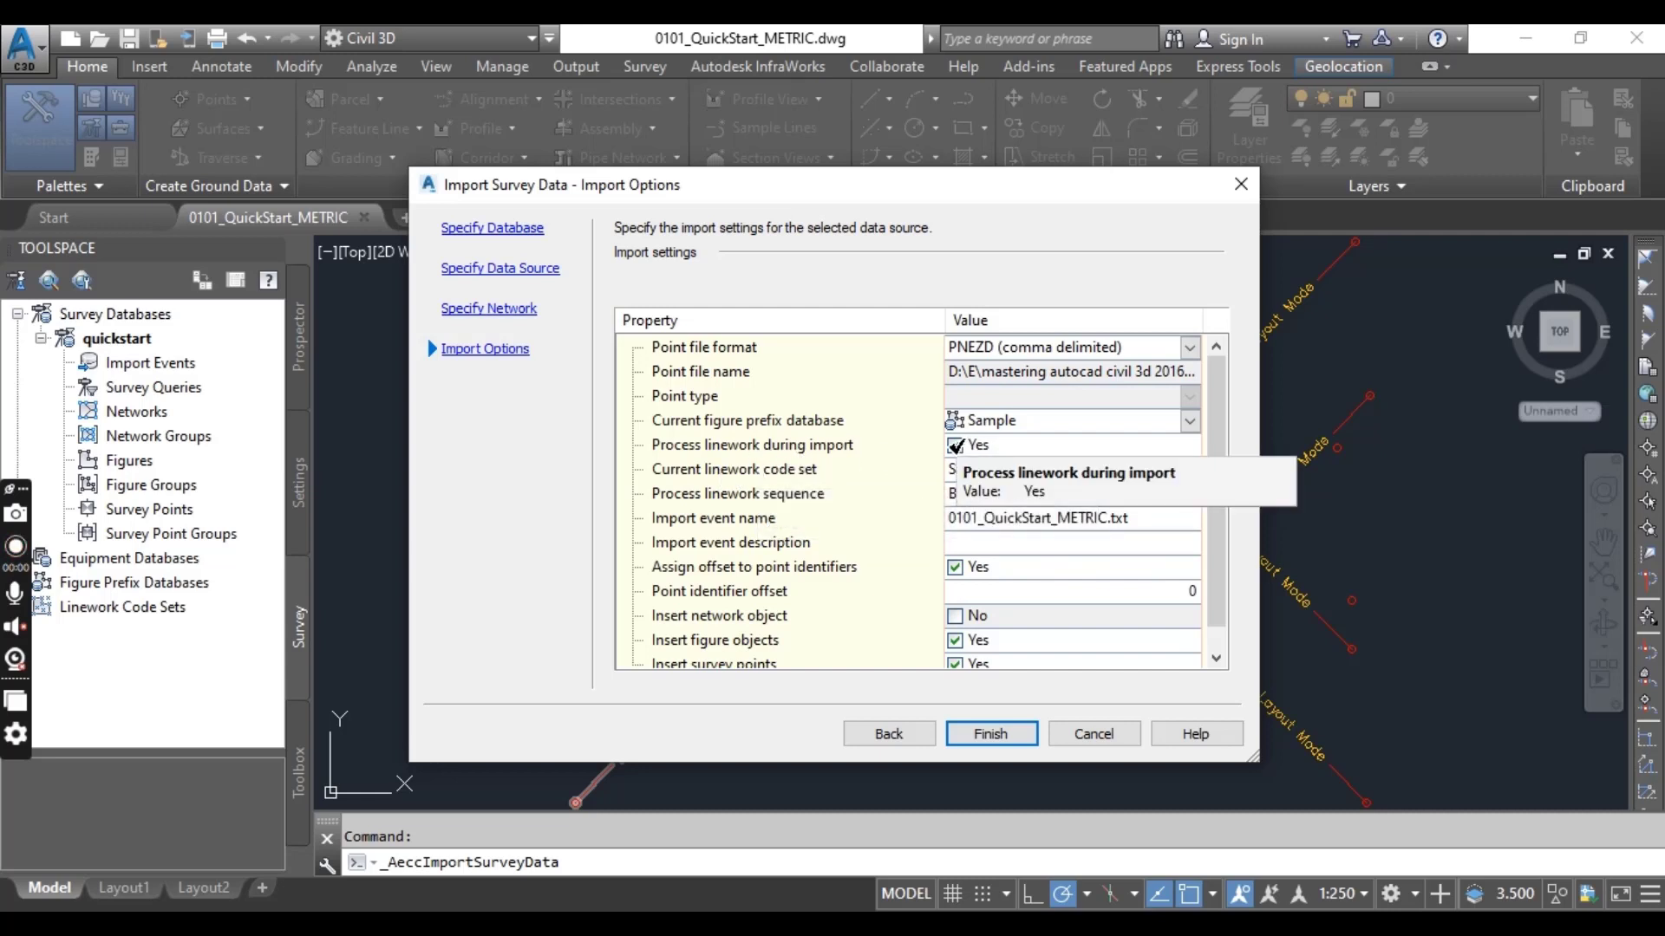
- Import with linework processing and figure insertion set to Yes, network object left No
left_click(957, 445)
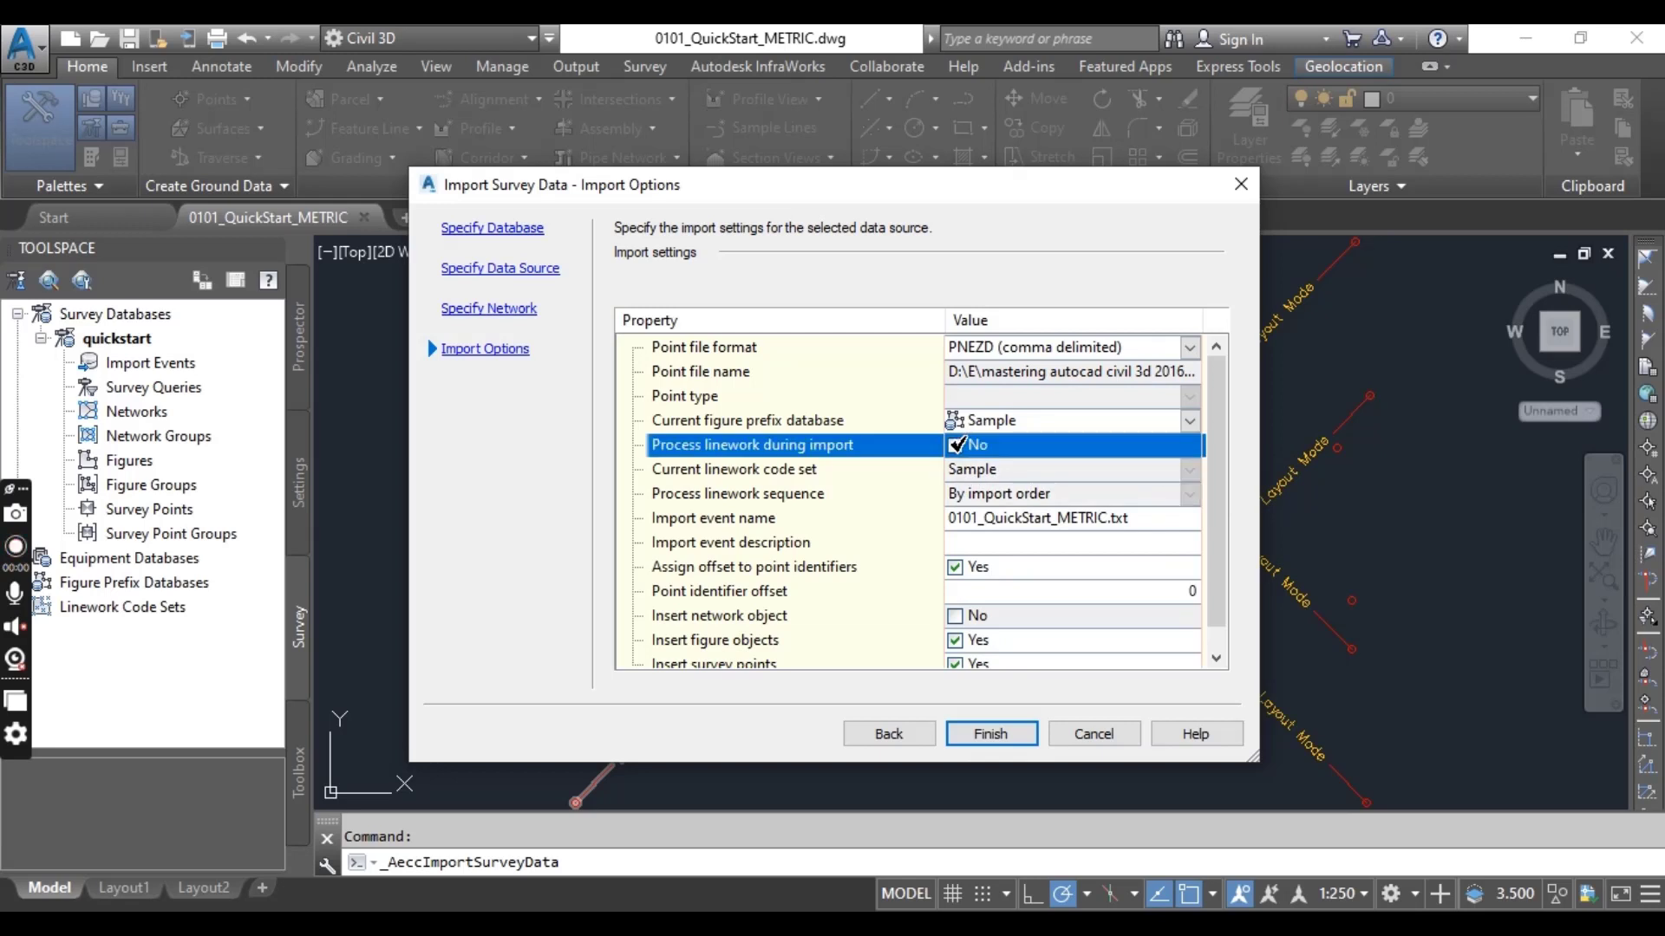
left_click(957, 446)
scroll(1010, 507, "down", 1)
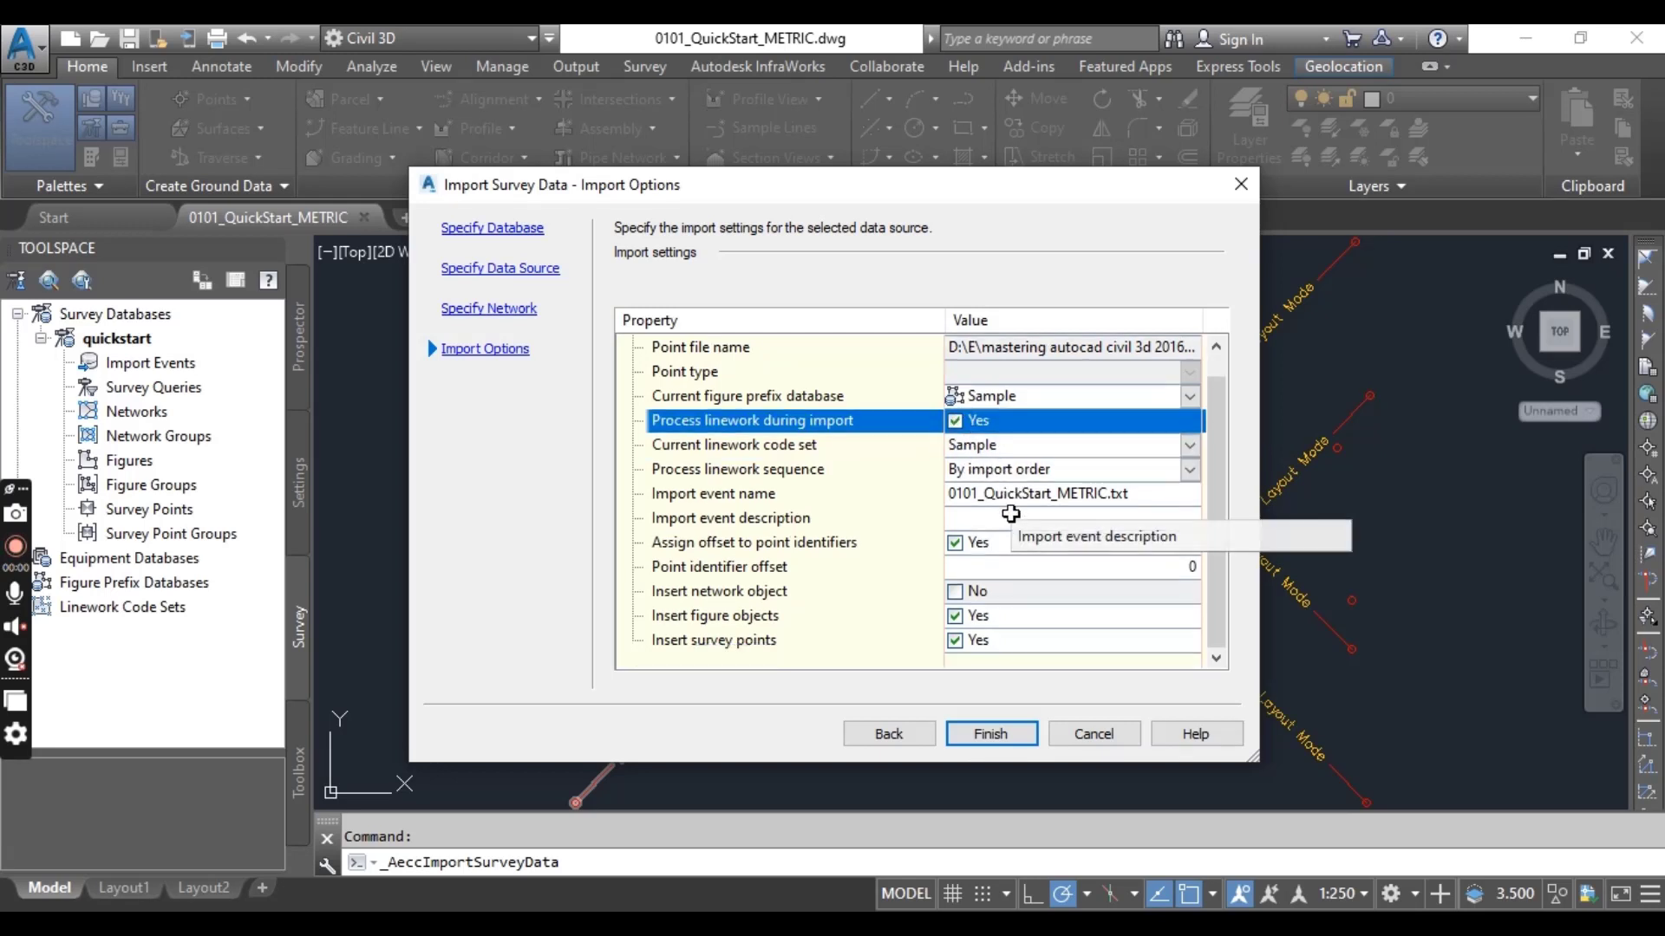
left_click(958, 595)
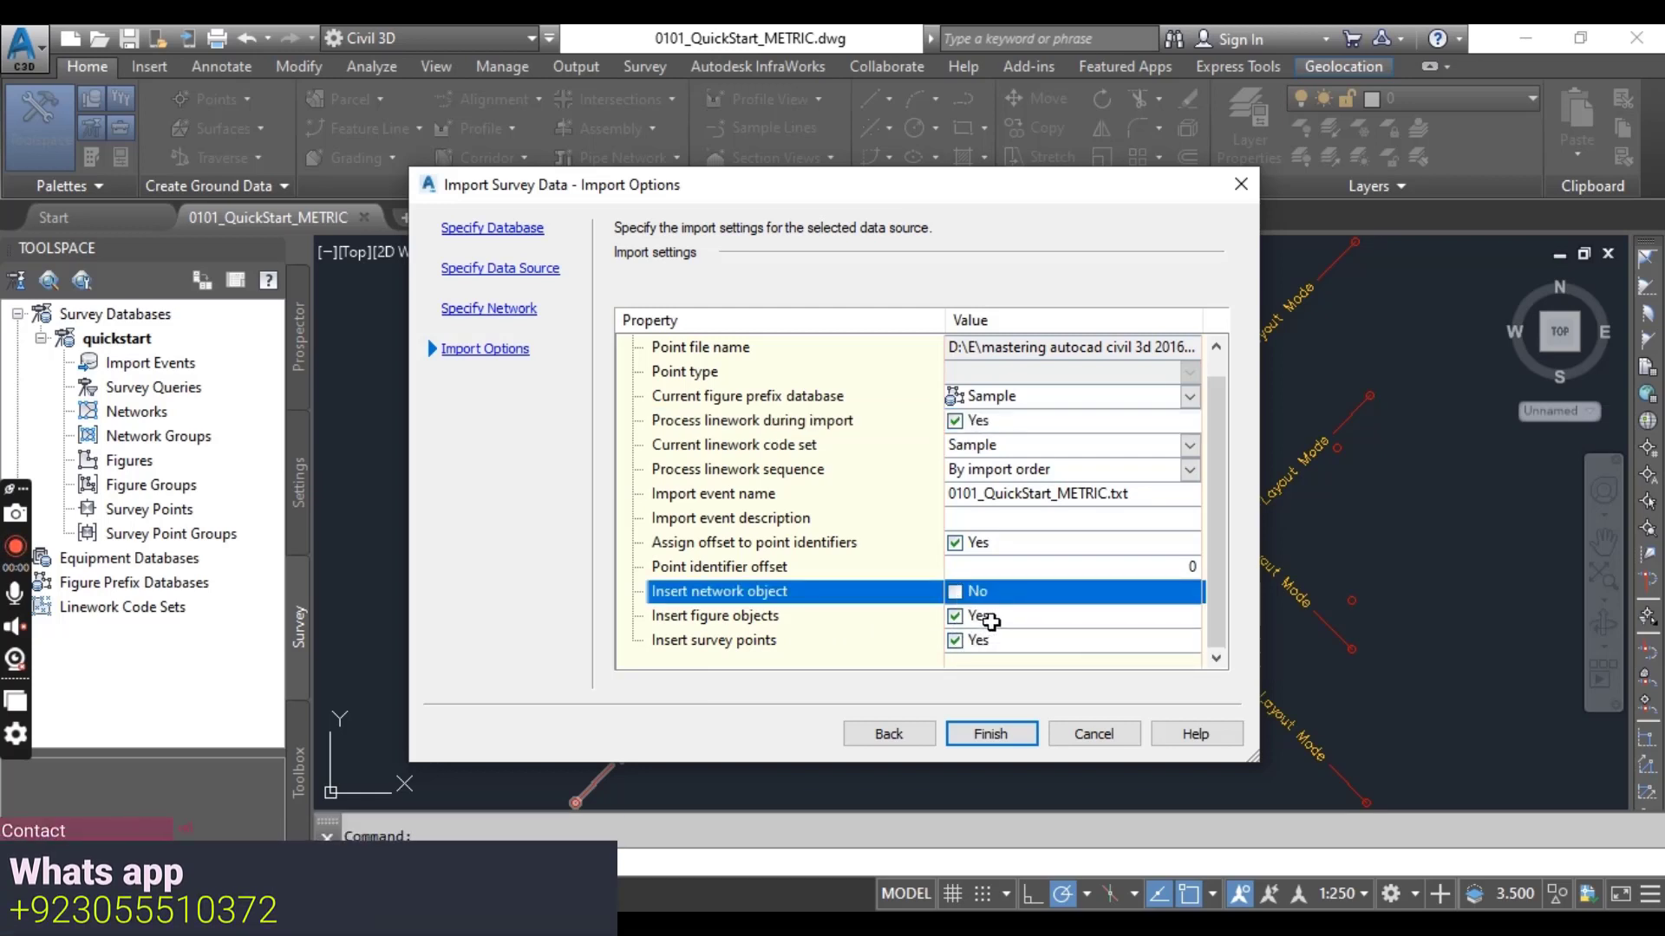
left_click(964, 618)
left_click(975, 627)
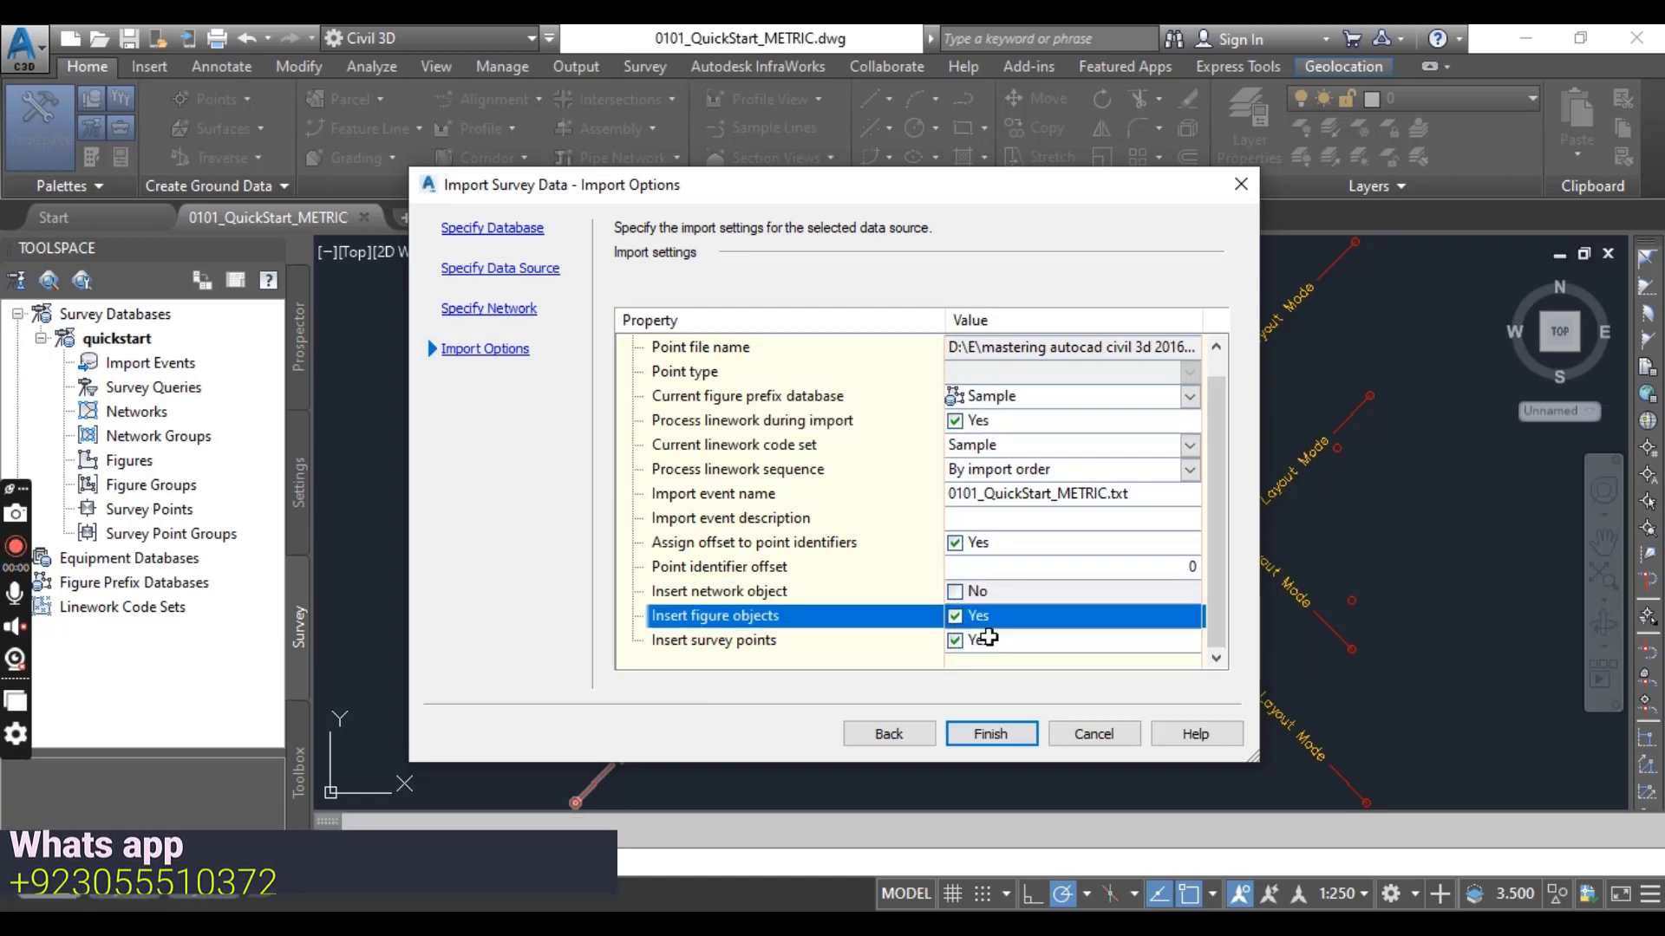
left_click(990, 734)
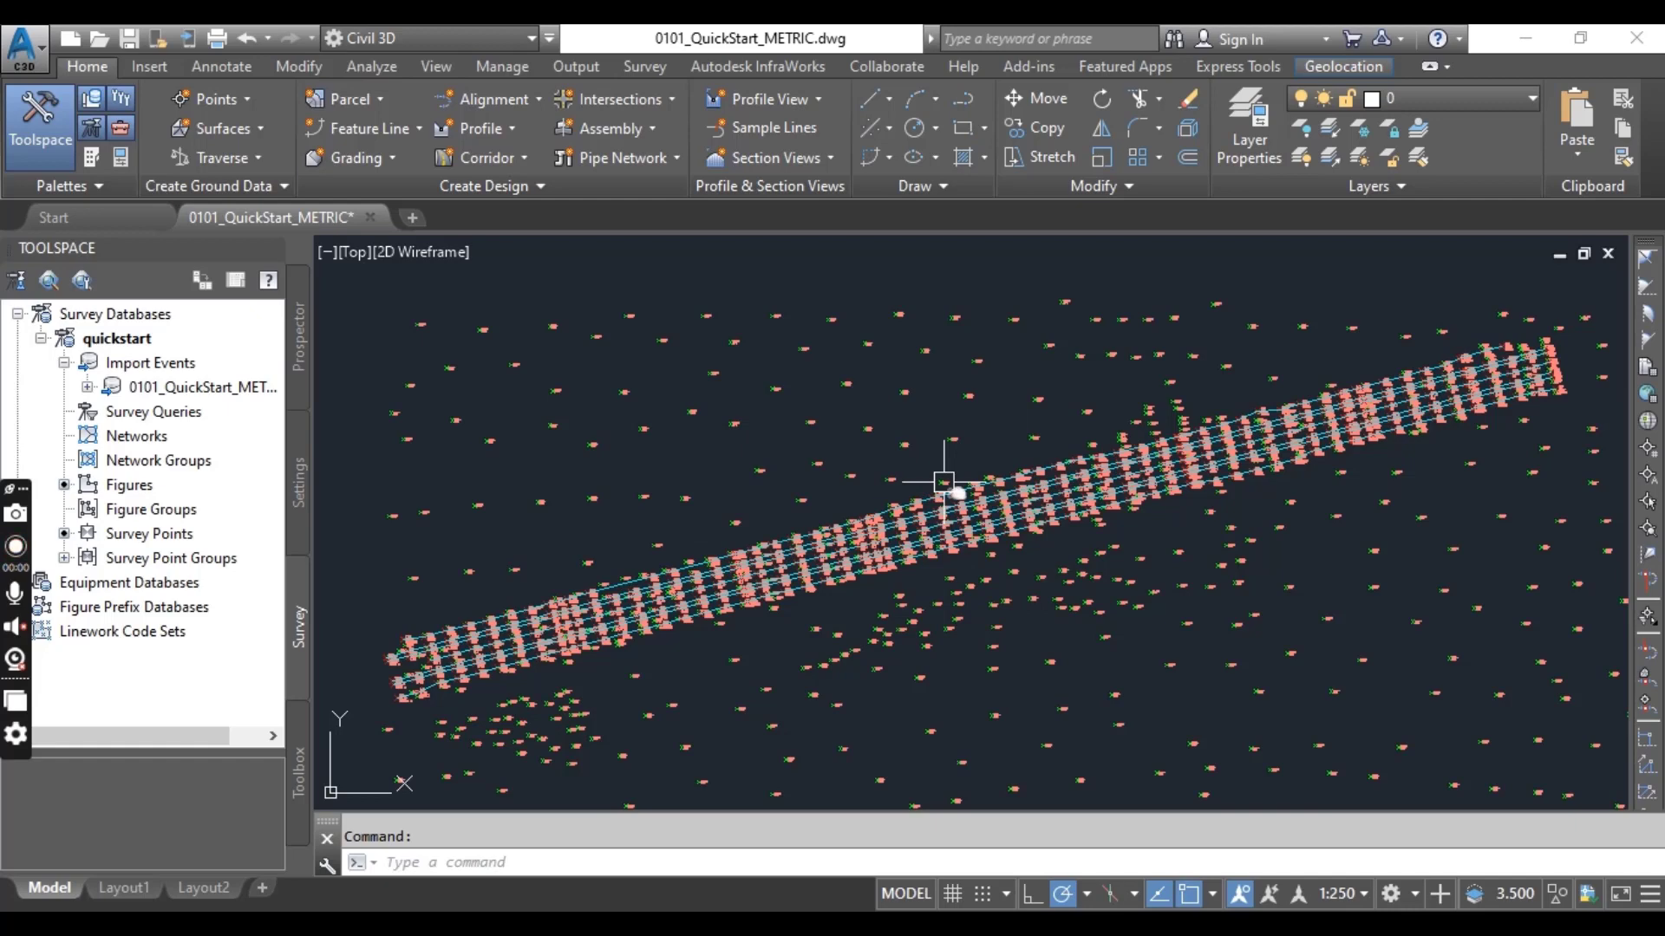
scroll(919, 455, "up", 4)
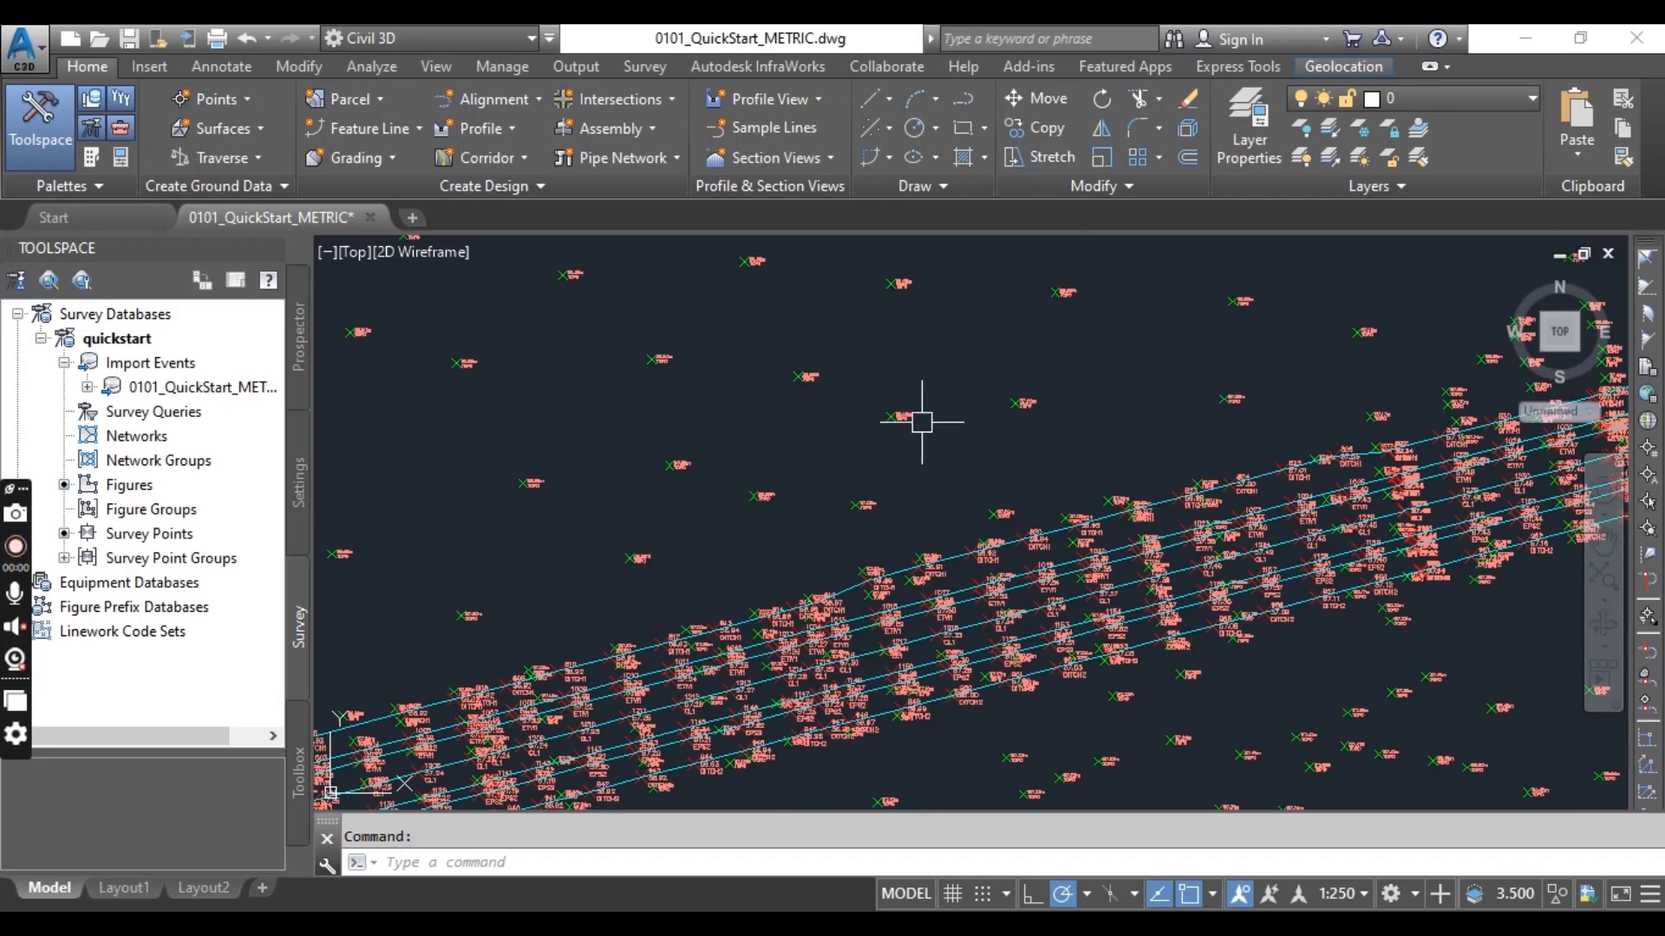
scroll(950, 494, "down", 4)
scroll(953, 555, "up", 3)
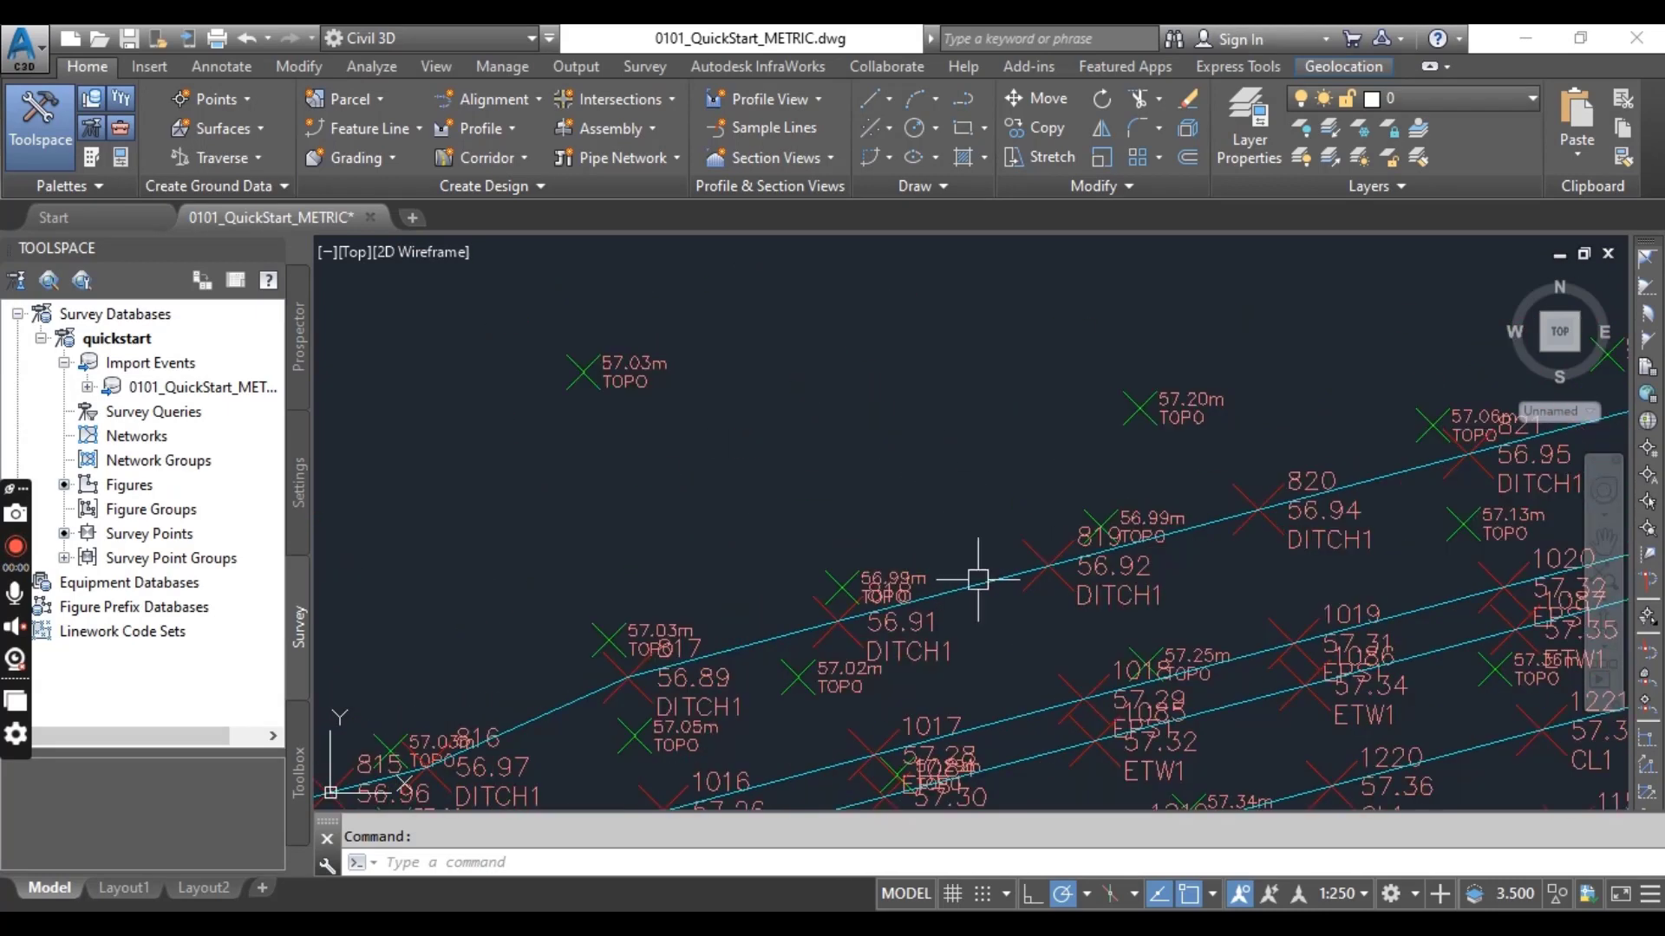
scroll(971, 575, "down", 1)
scroll(980, 572, "up", 1)
scroll(993, 579, "down", 3)
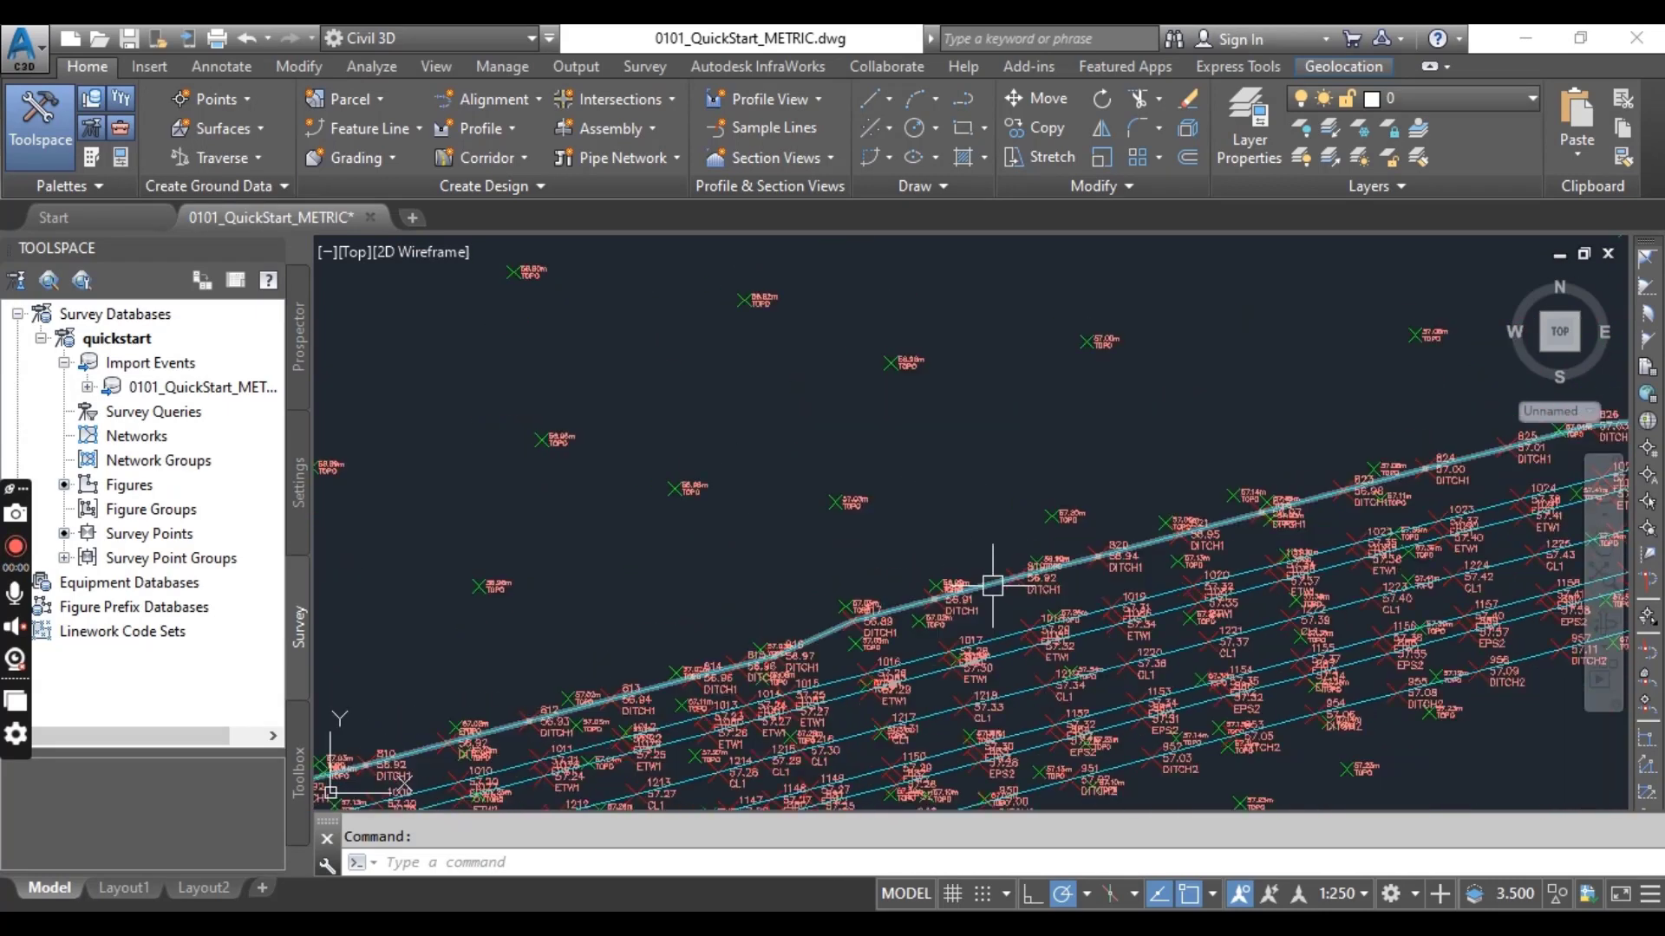
scroll(994, 584, "up", 2)
scroll(988, 568, "down", 3)
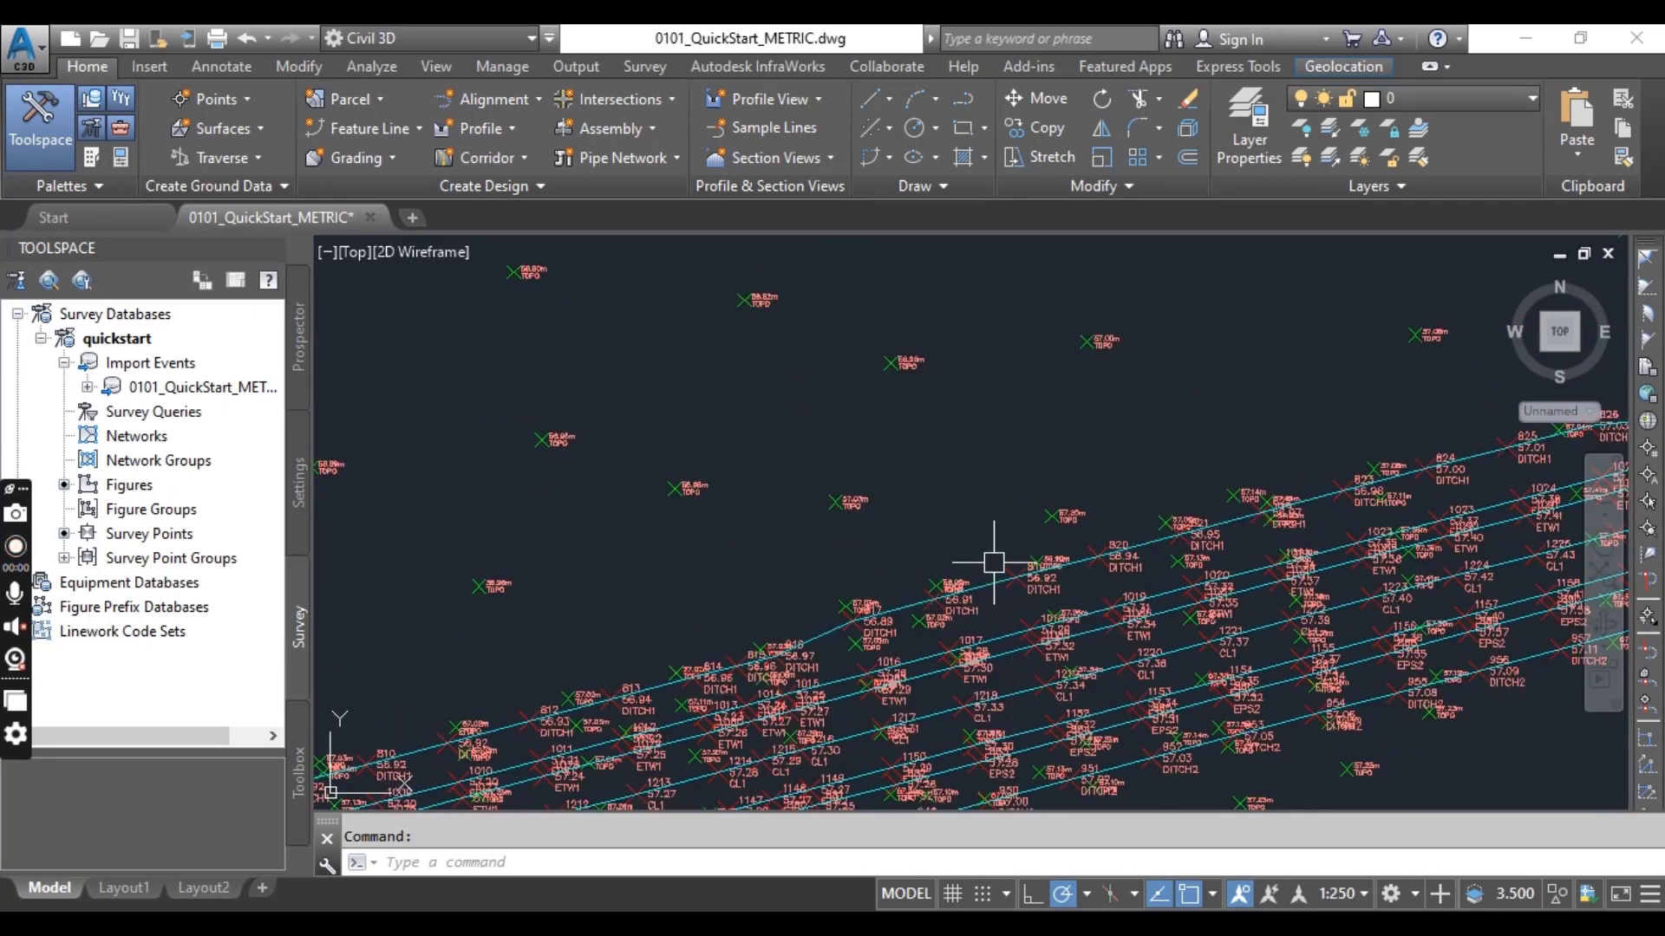
scroll(867, 581, "up", 2)
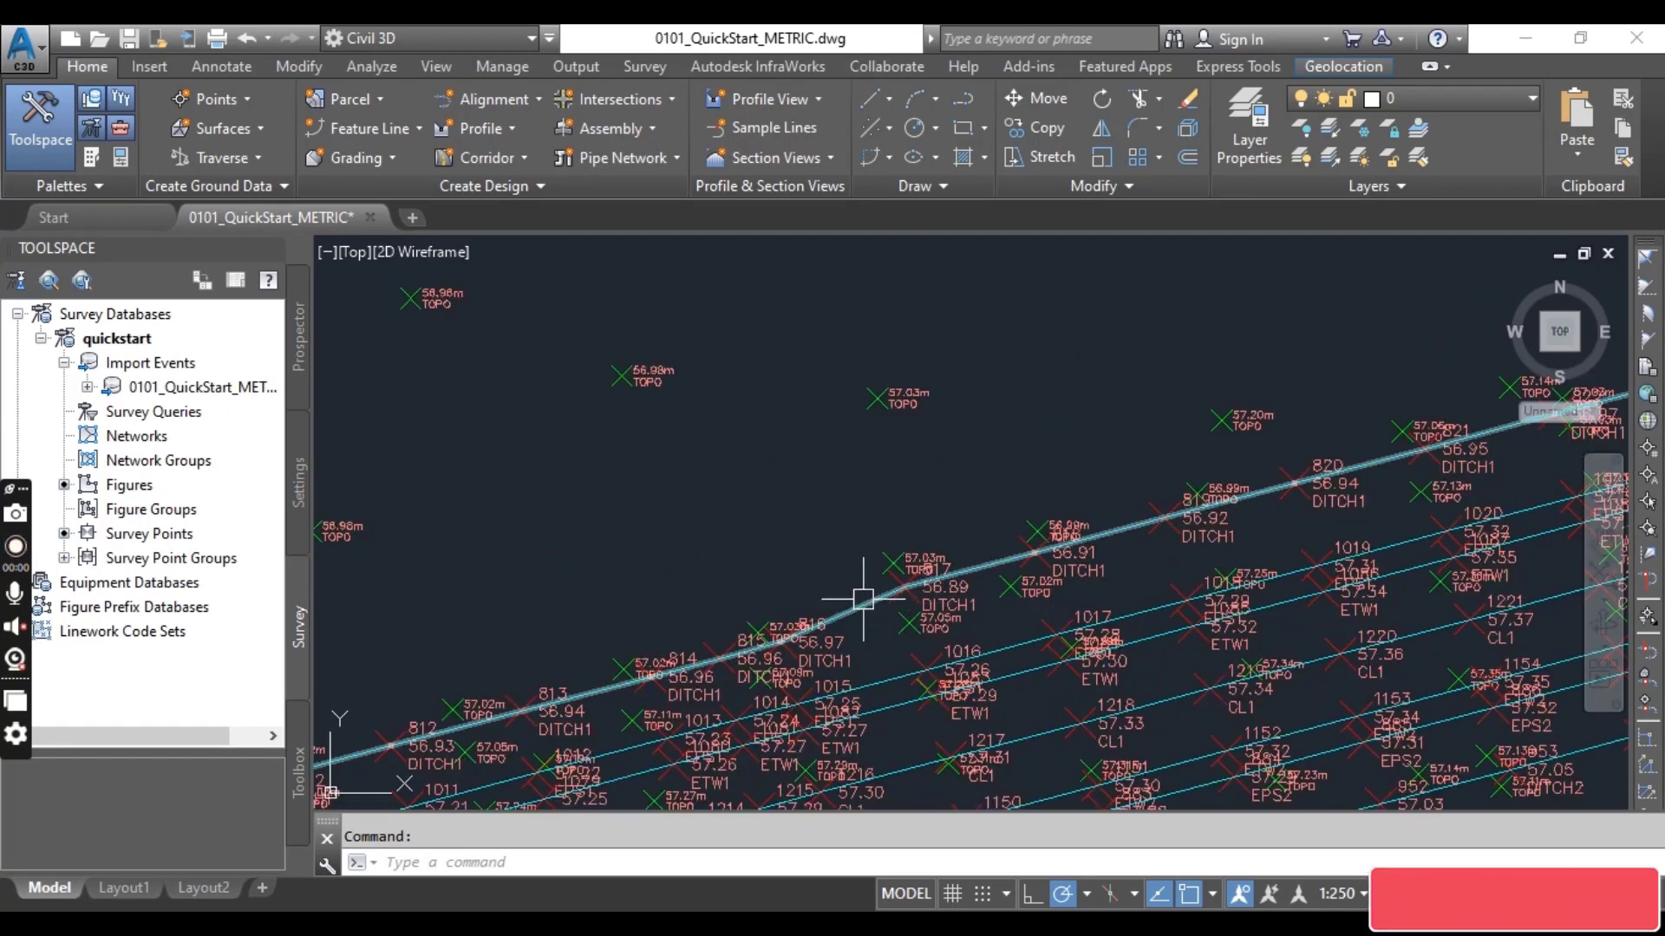
scroll(876, 572, "up", 1)
scroll(897, 576, "down", 2)
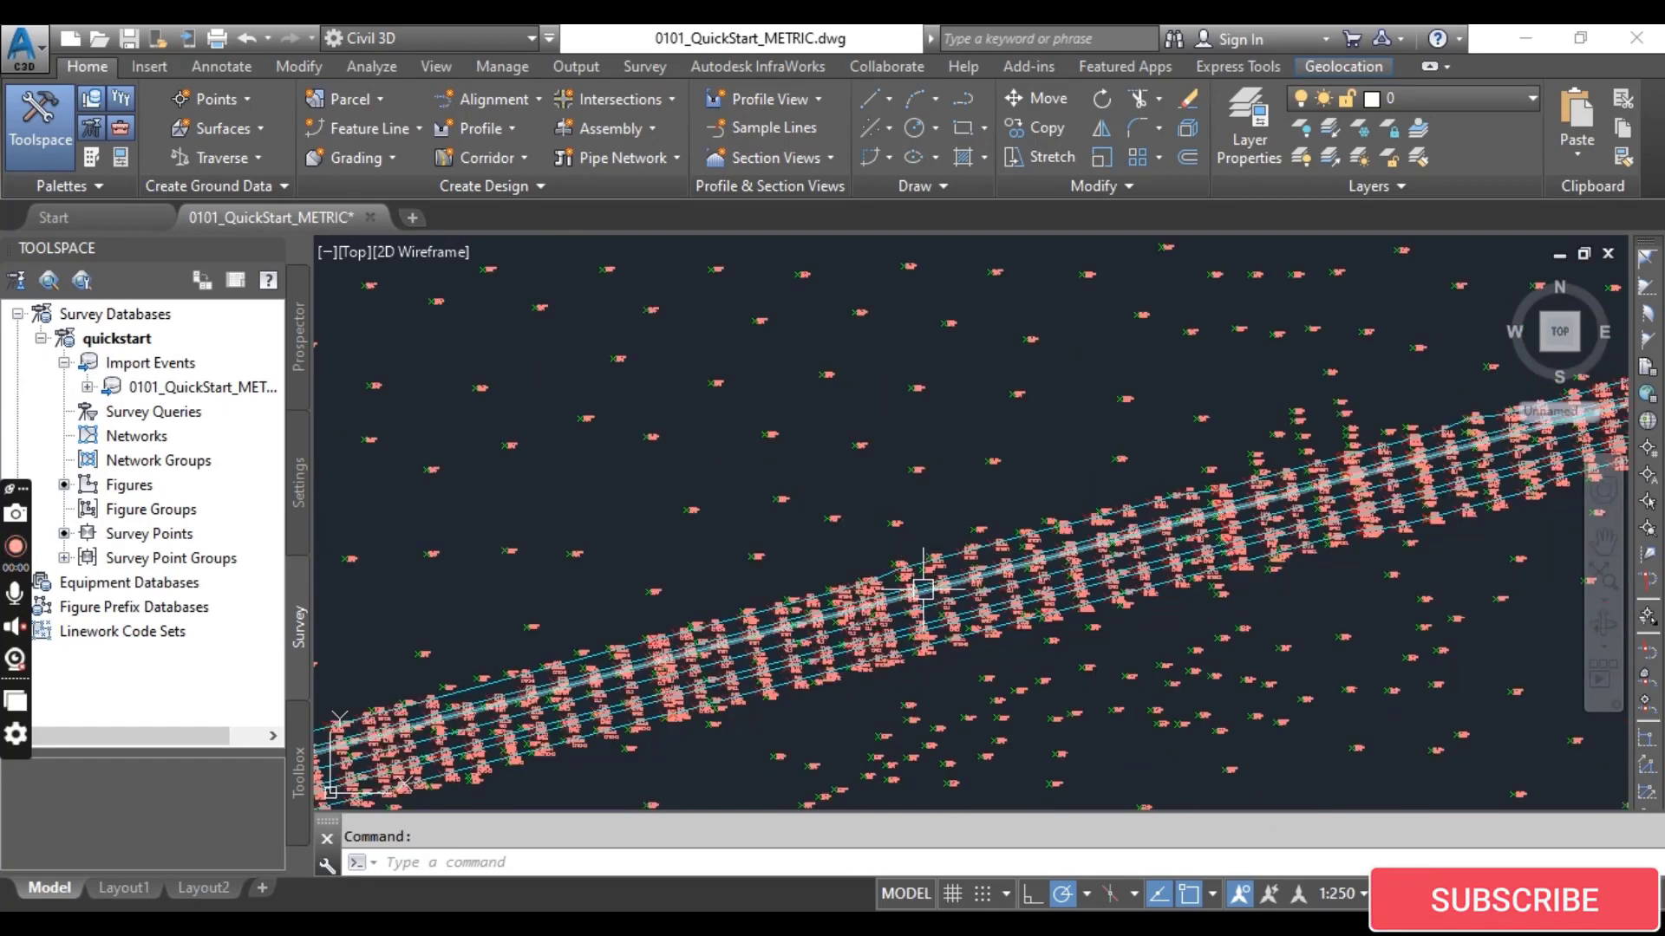
scroll(919, 590, "down", 1)
scroll(867, 554, "up", 1)
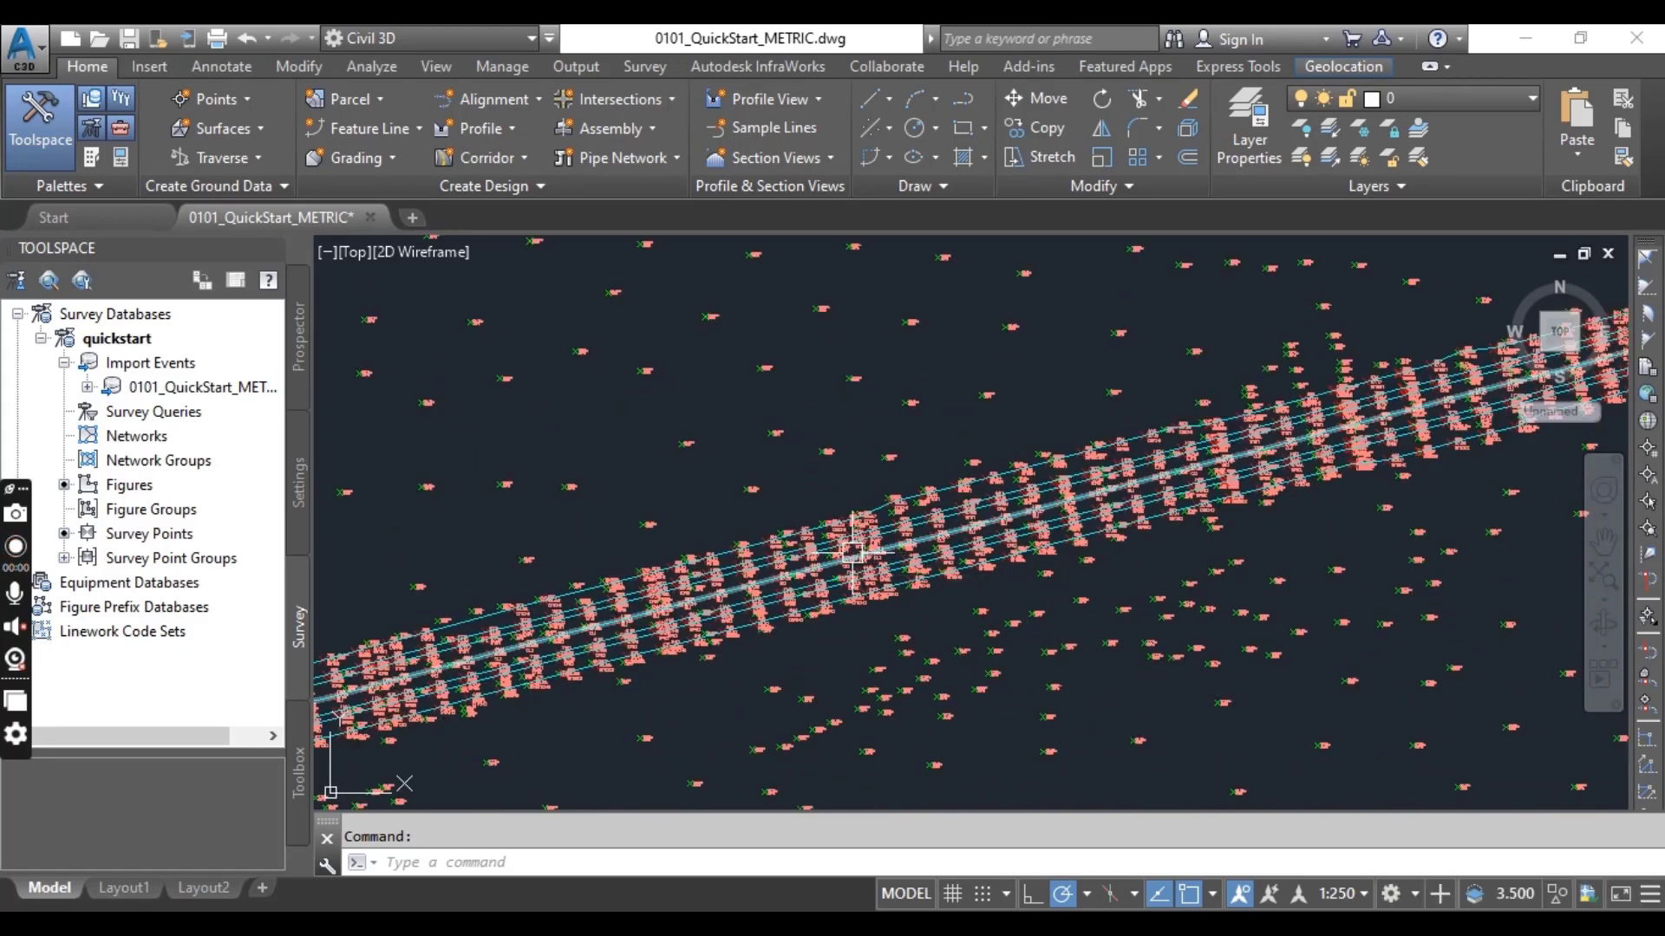
mouse_move(846, 553)
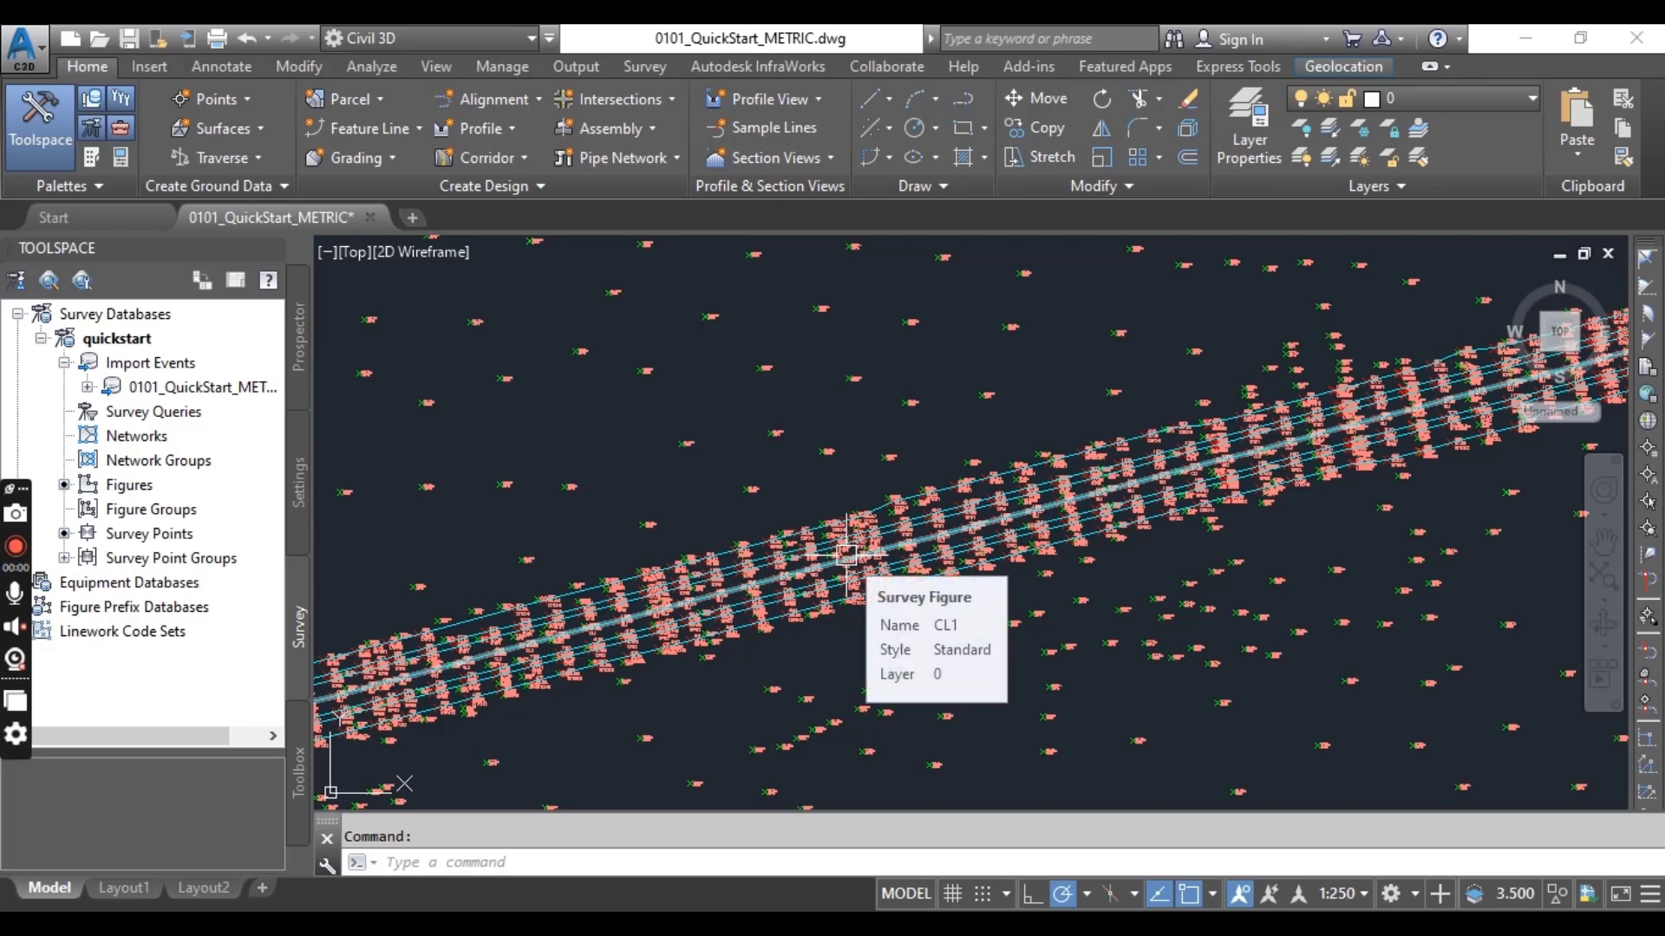
- Update the Point Groups collection in Prospector so TOPO, CENTERLINE and NO DISPLAY are current
left_click(297, 347)
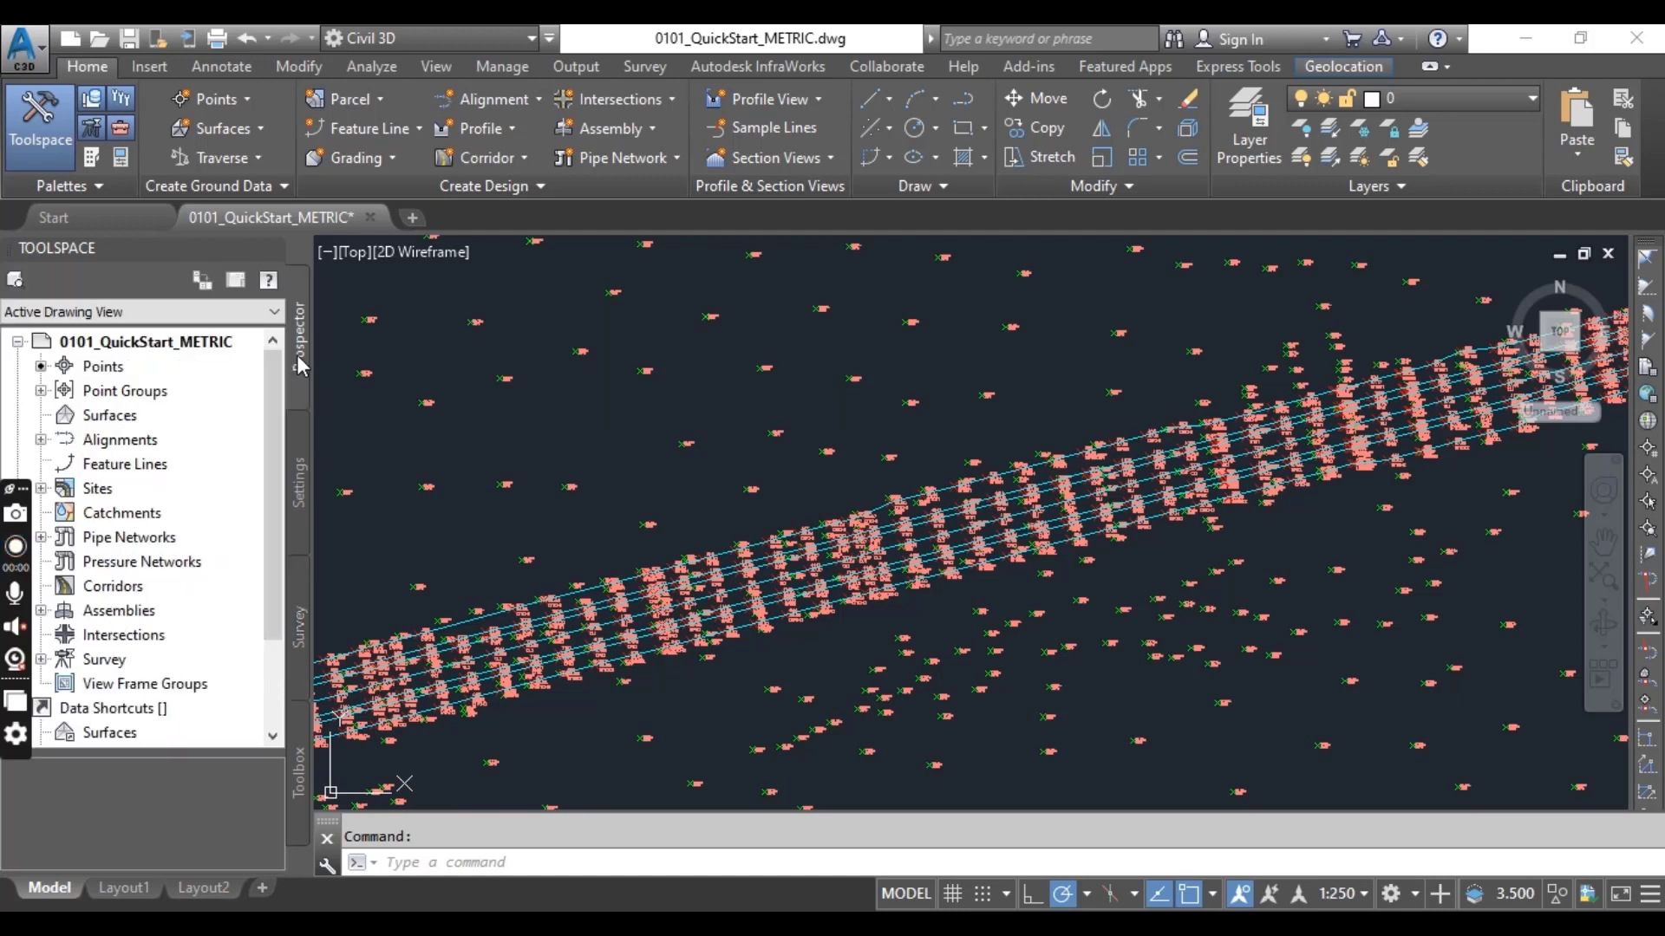
left_click(40, 391)
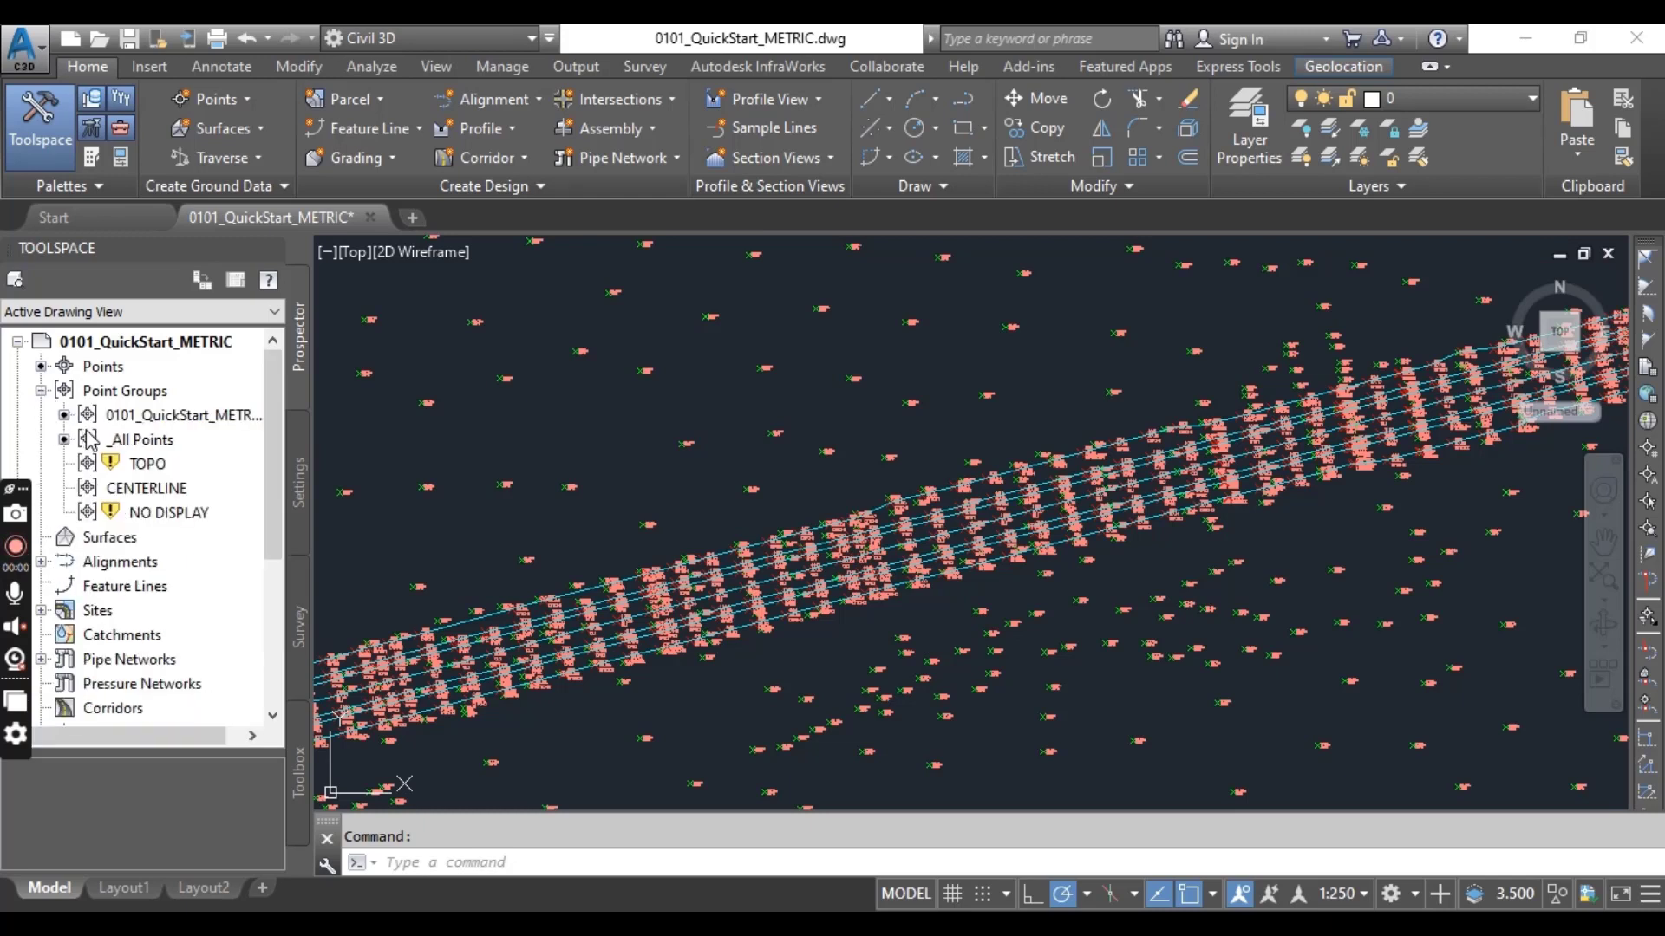
mouse_move(90, 440)
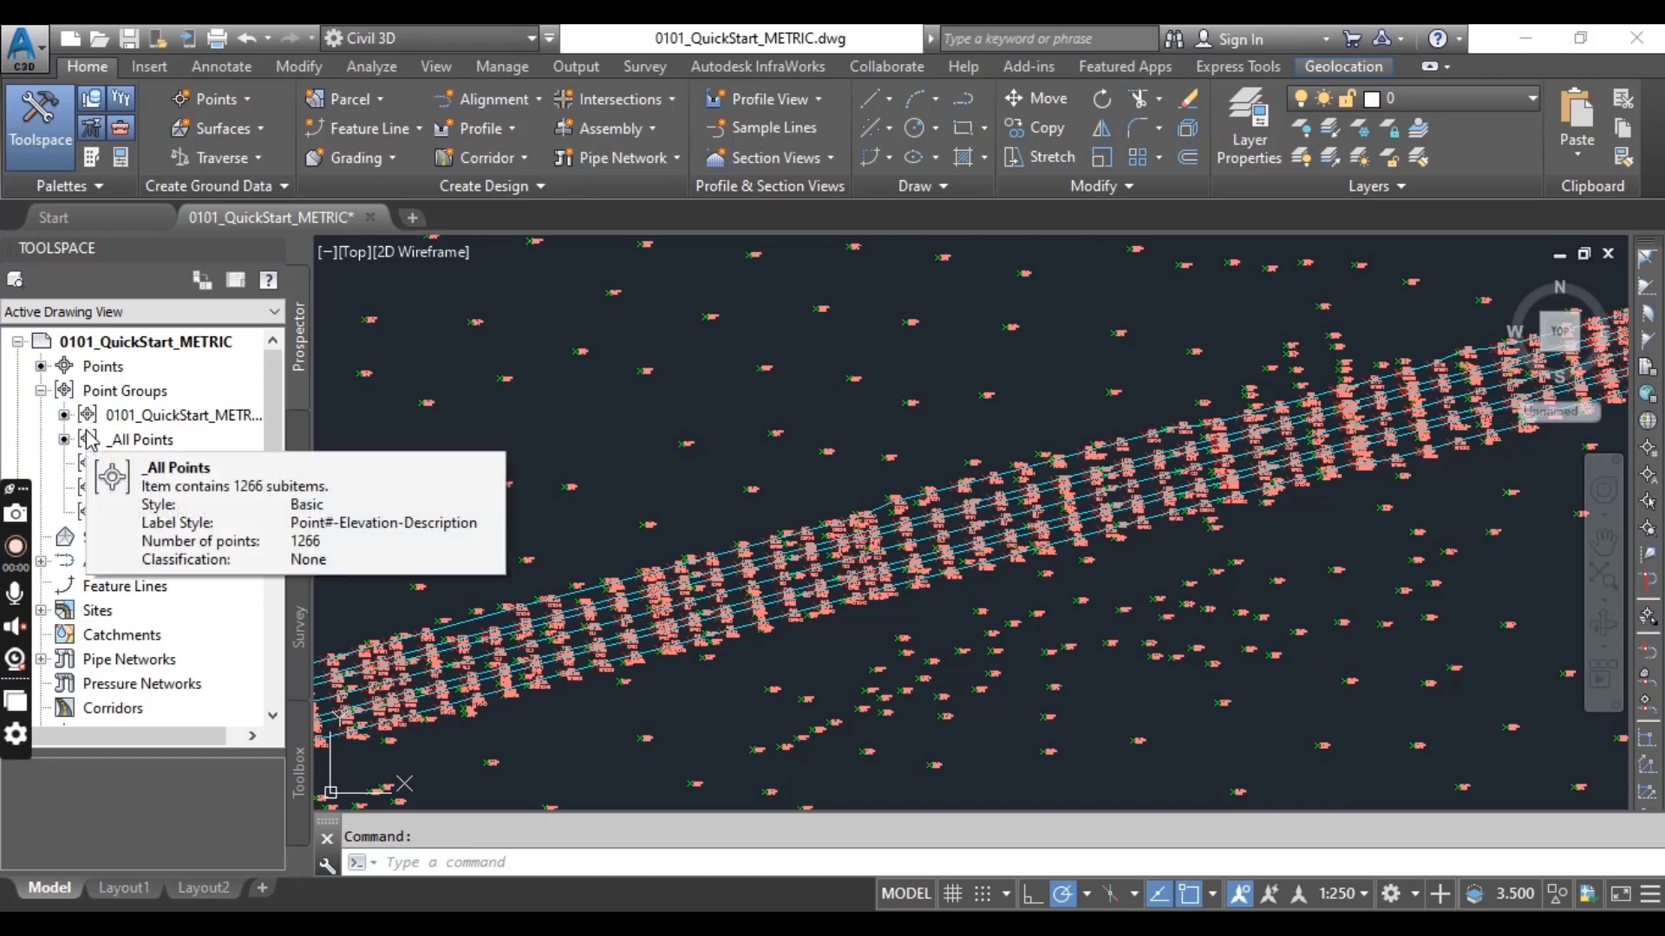
left_click(125, 391)
right_click(125, 393)
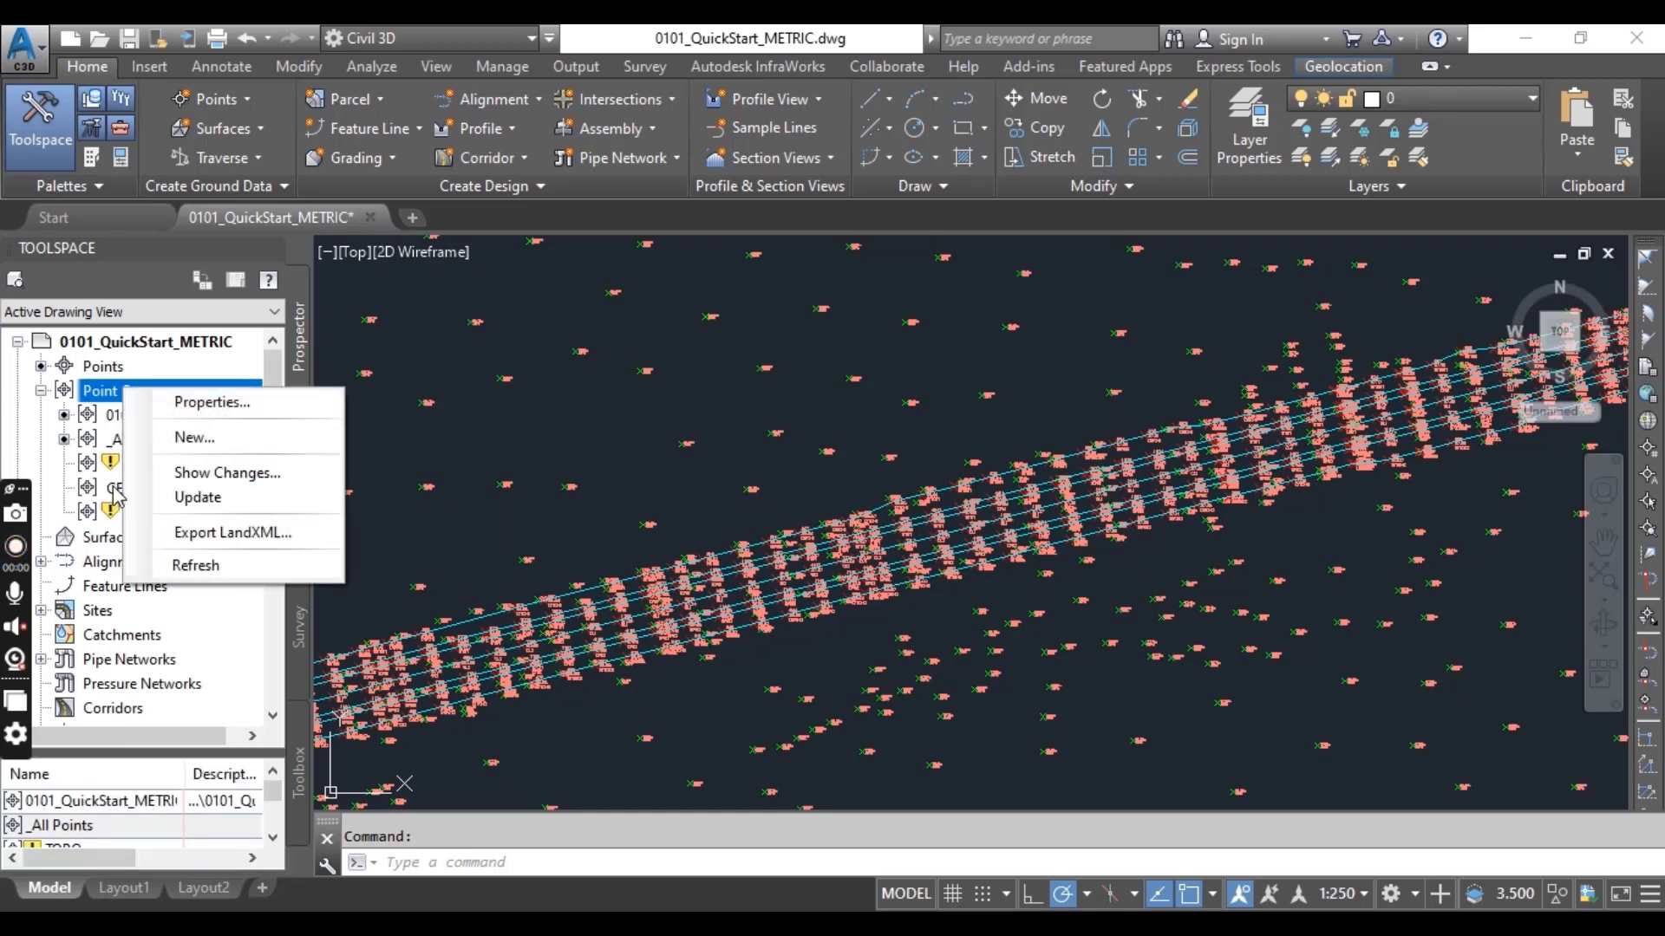
left_click(191, 498)
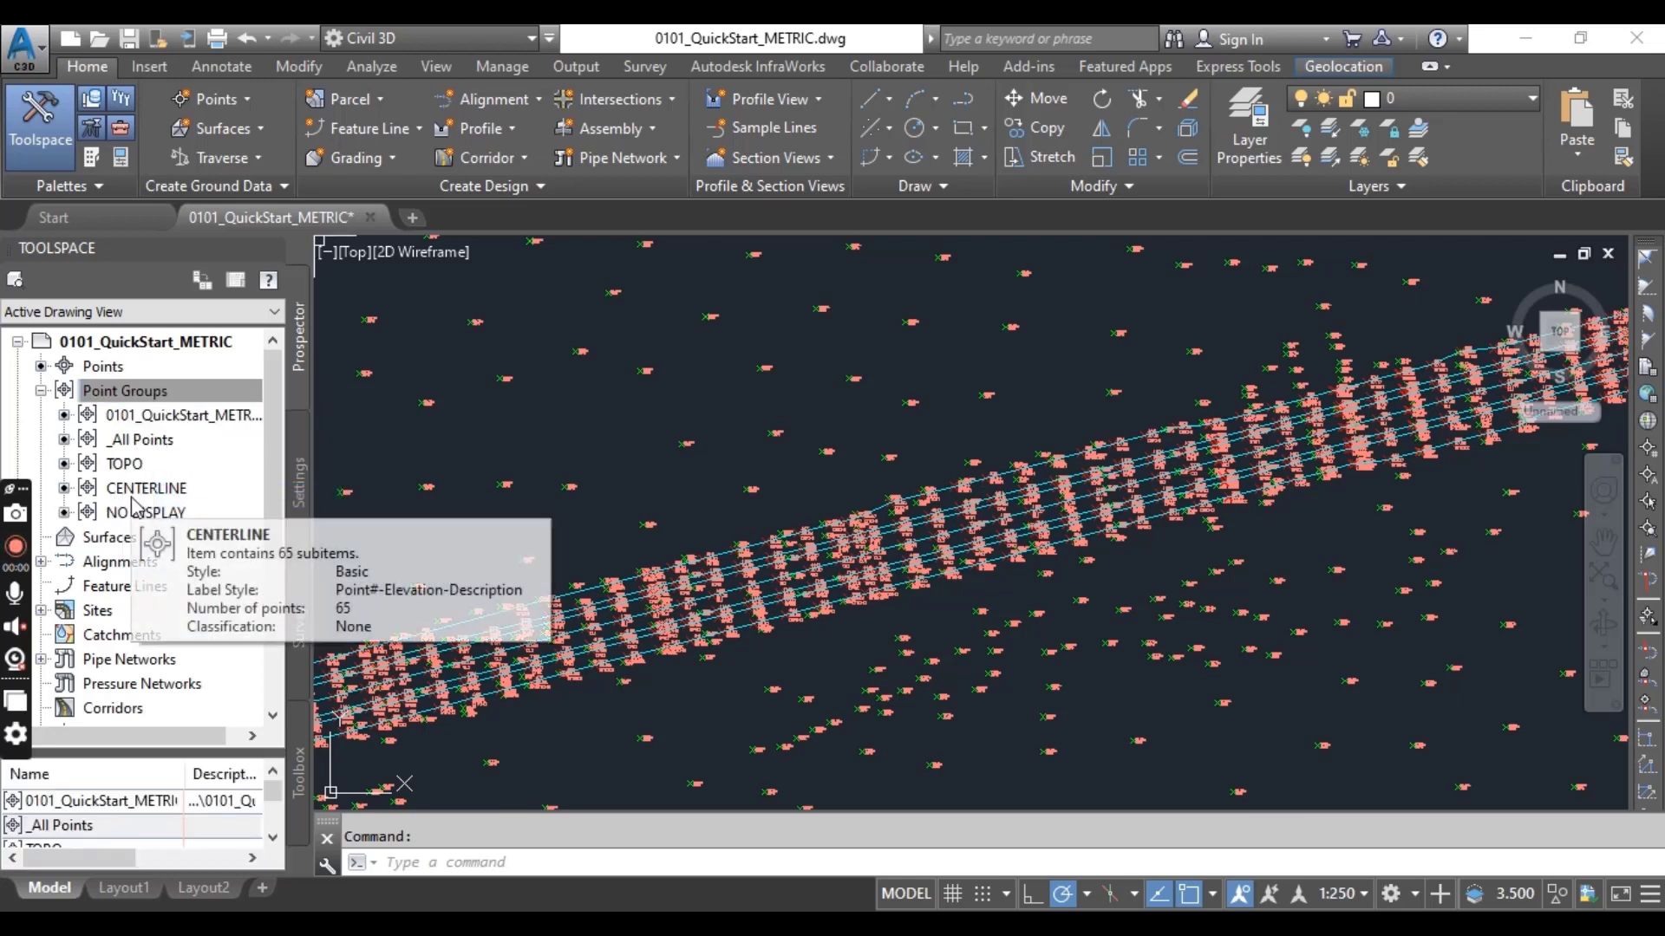
mouse_move(126, 462)
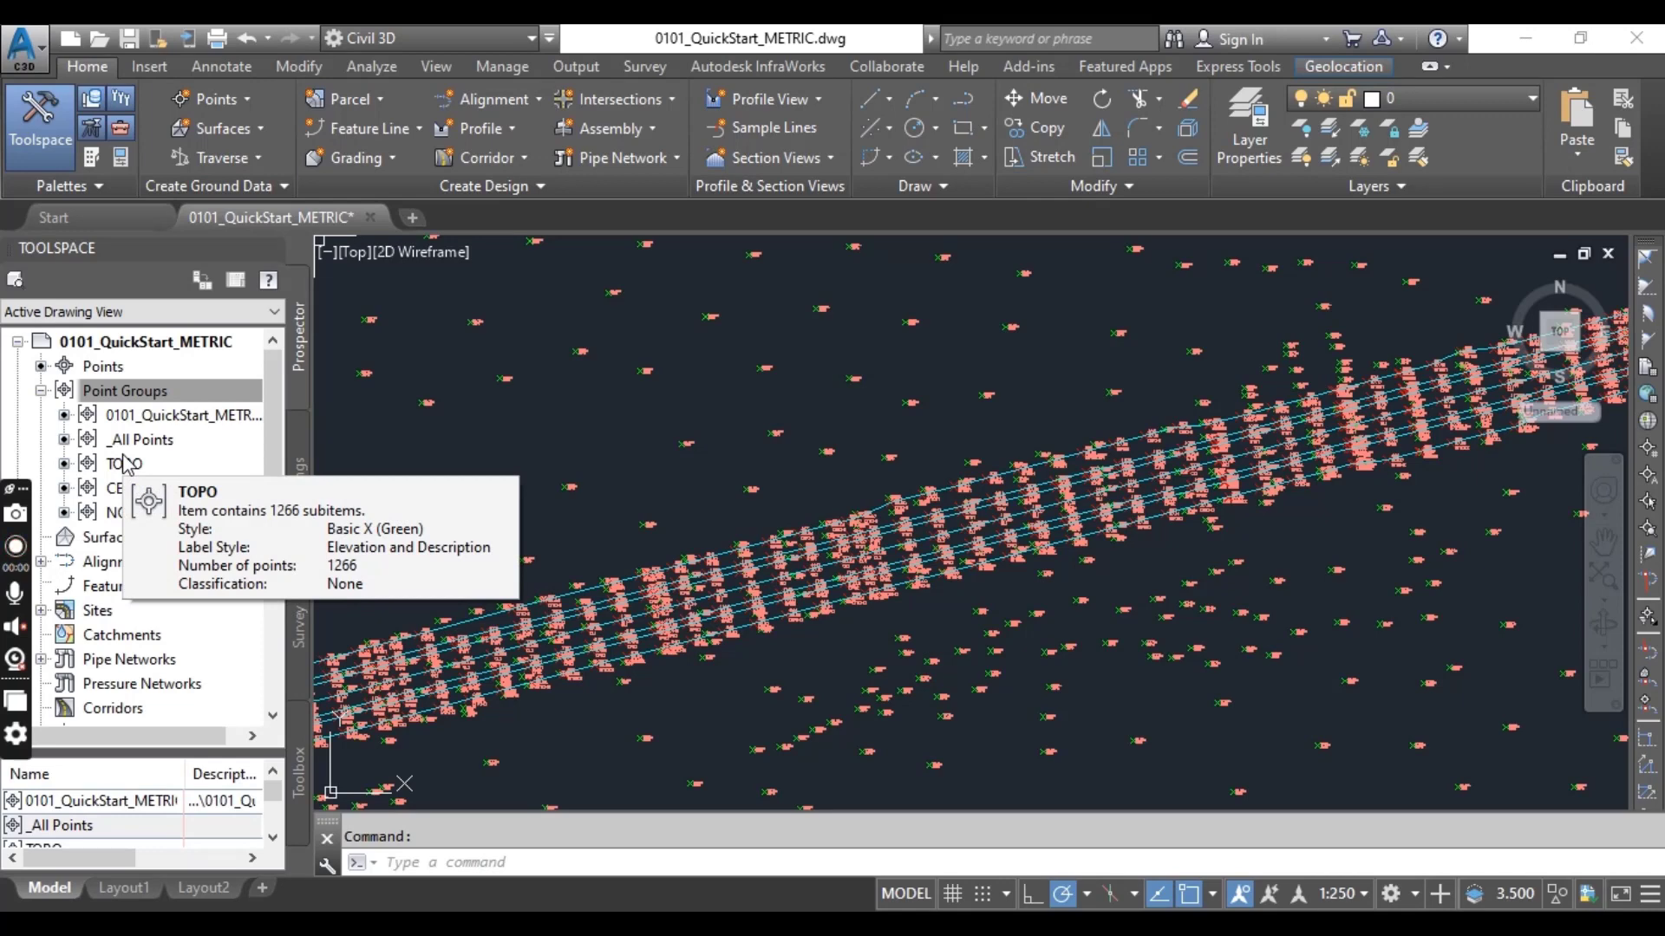
scroll(787, 514, "down", 5)
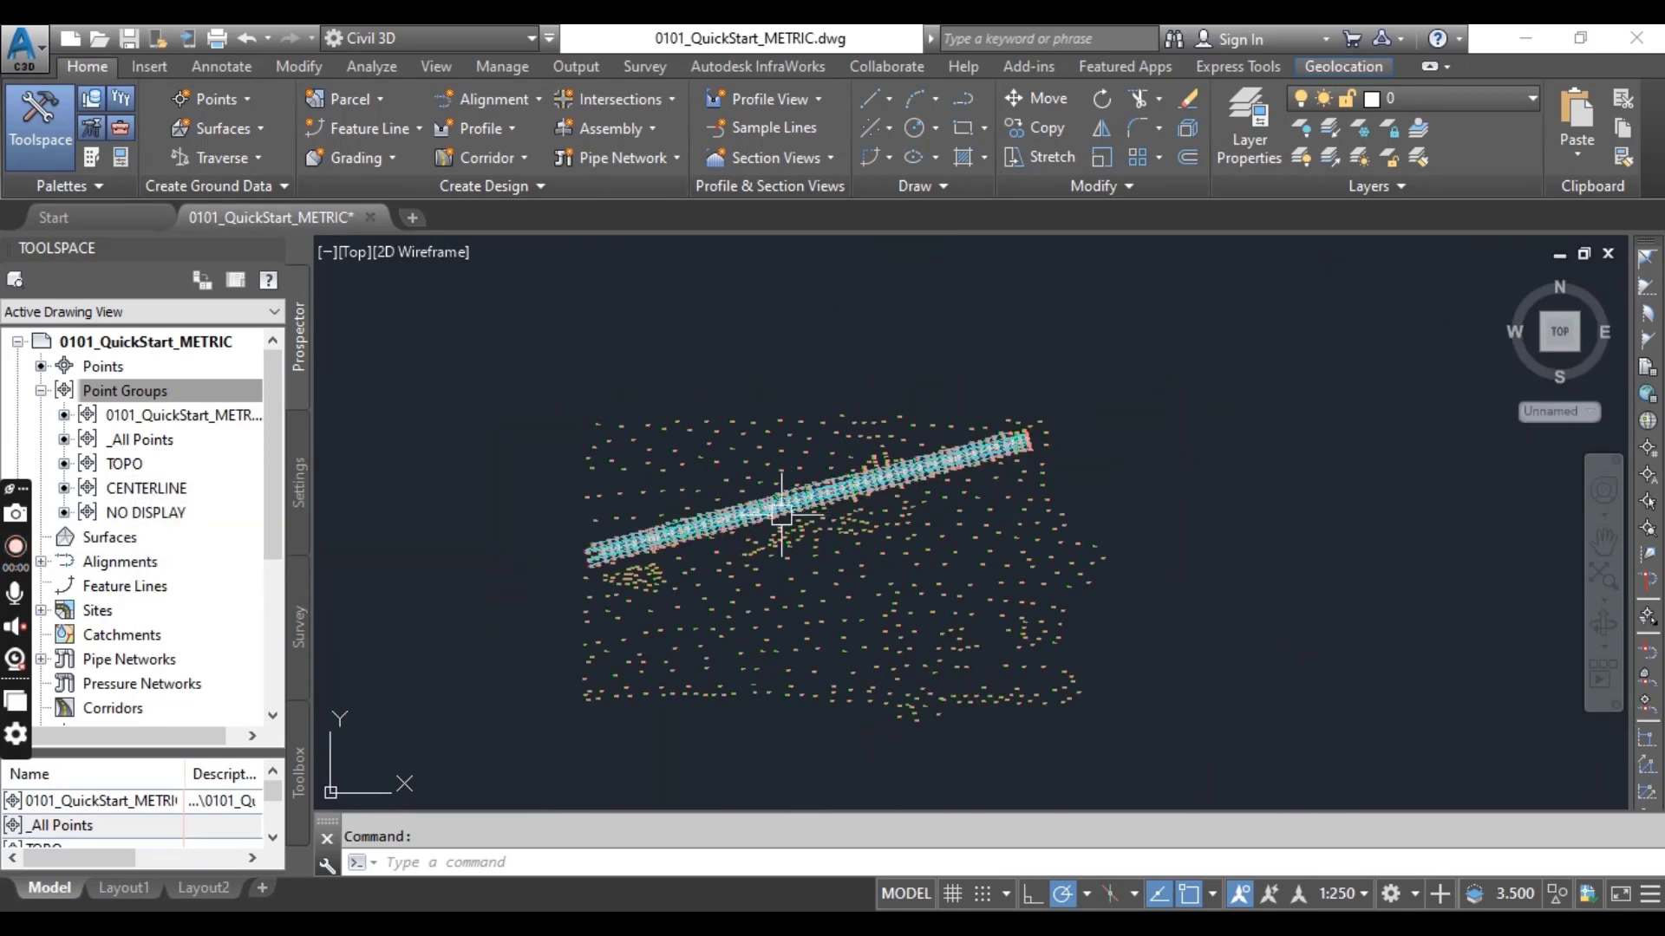
middle_click_drag(787, 514, 818, 462)
mouse_move(794, 507)
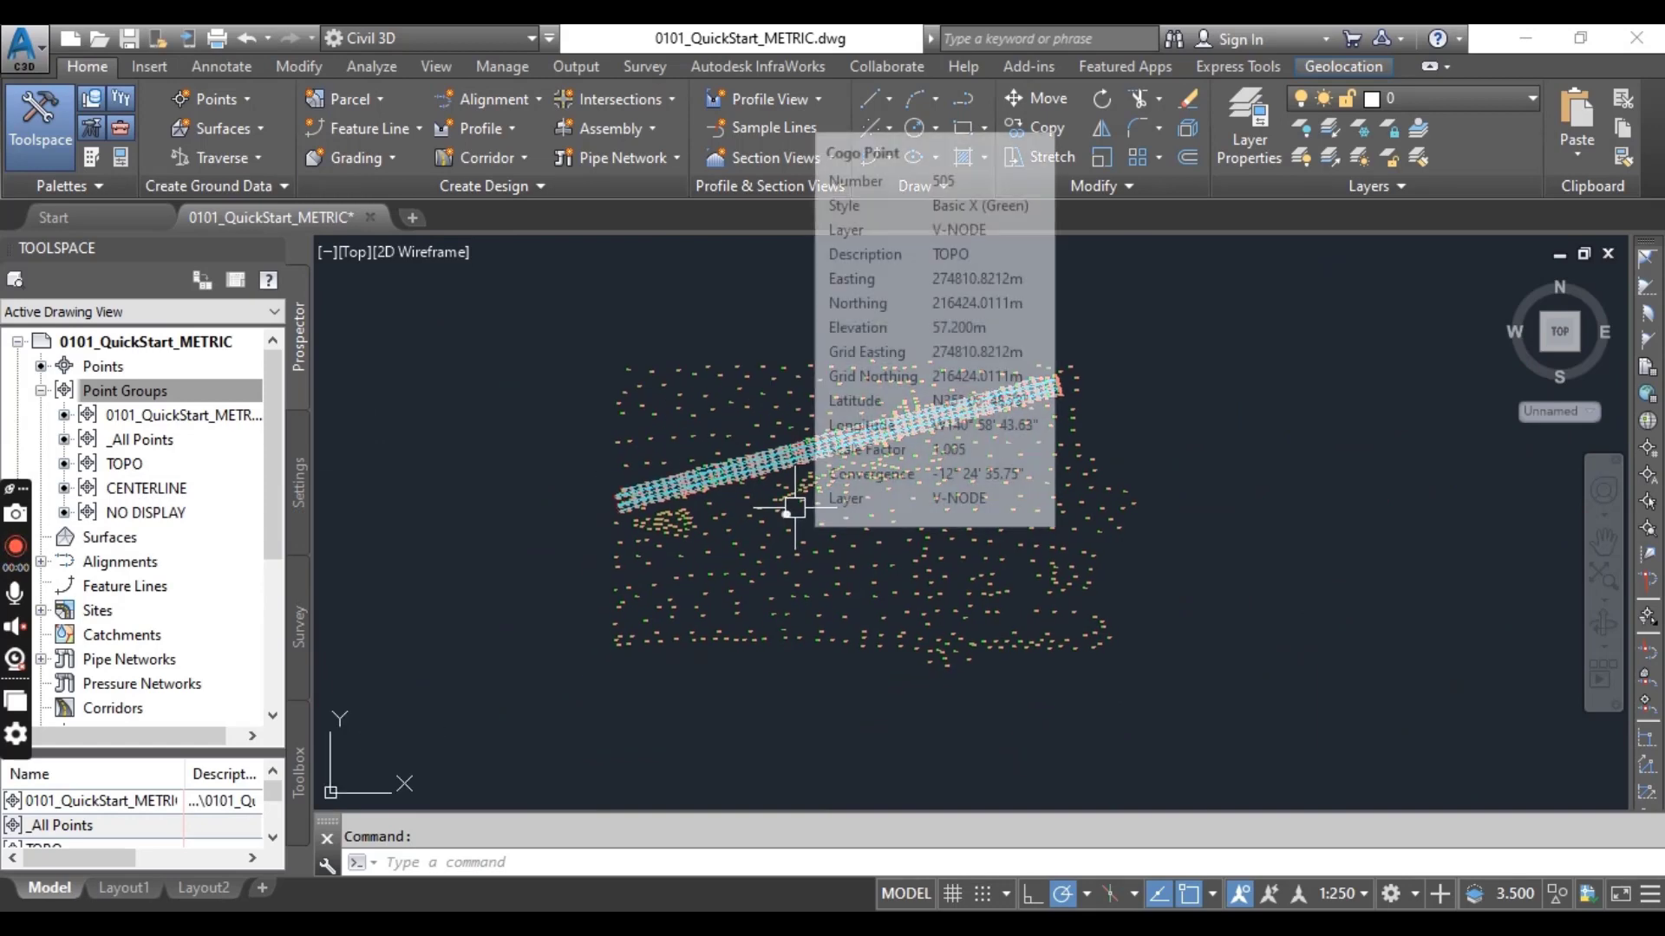